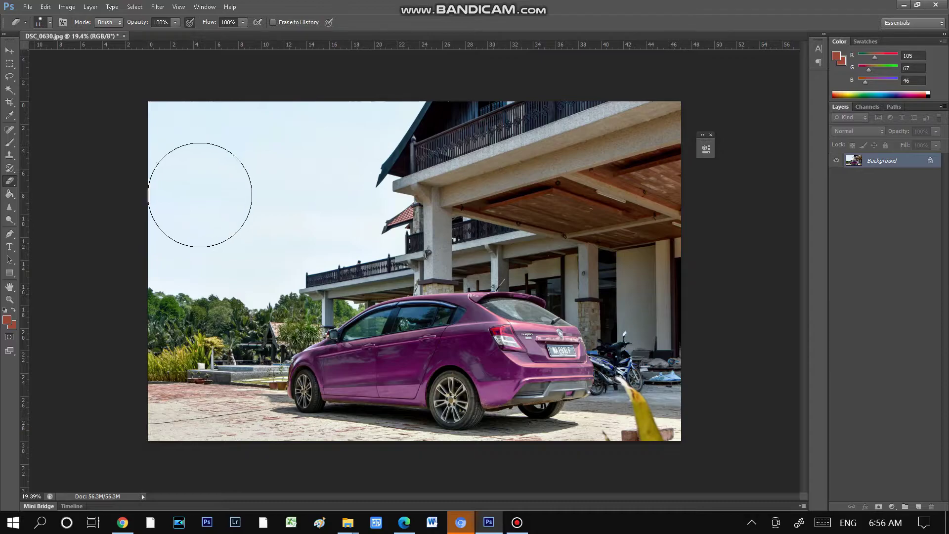
Convert the locked Background into an editable Layer 0.
{"action": "scroll", "coordinate": [247, 237], "scroll_direction": "up", "scroll_amount": 1}
{"action": "scroll", "coordinate": [250, 247], "scroll_direction": "up", "scroll_amount": 1}
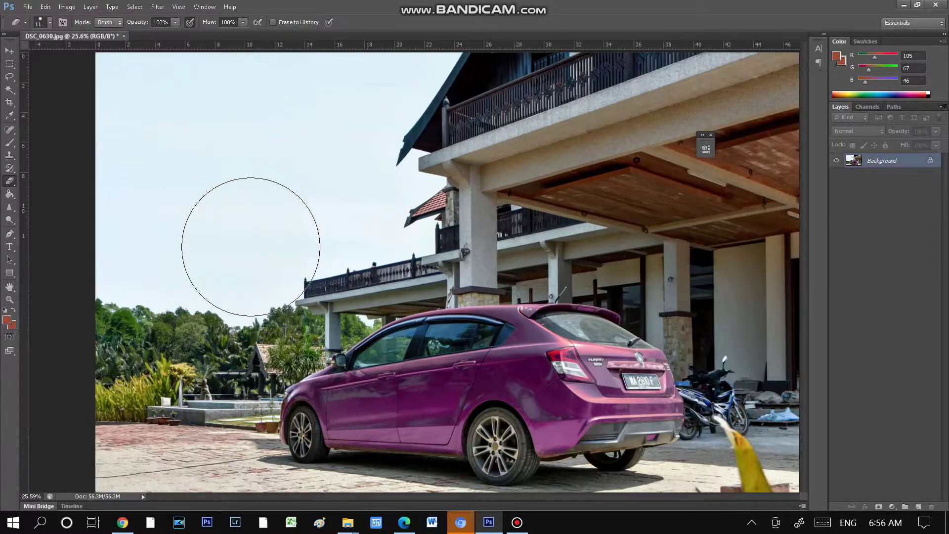
{"action": "scroll", "coordinate": [250, 245], "scroll_direction": "down", "scroll_amount": 2}
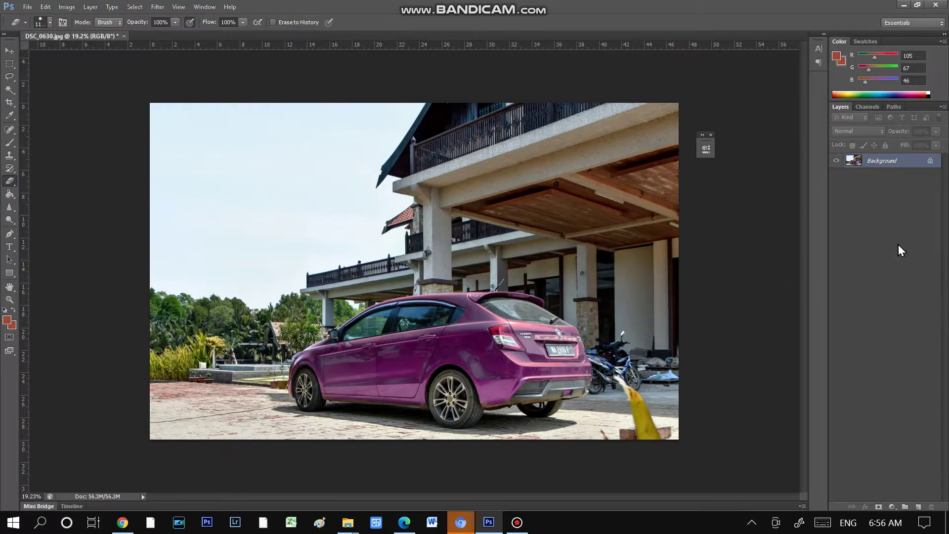
{"action": "double_click", "coordinate": [929, 163]}
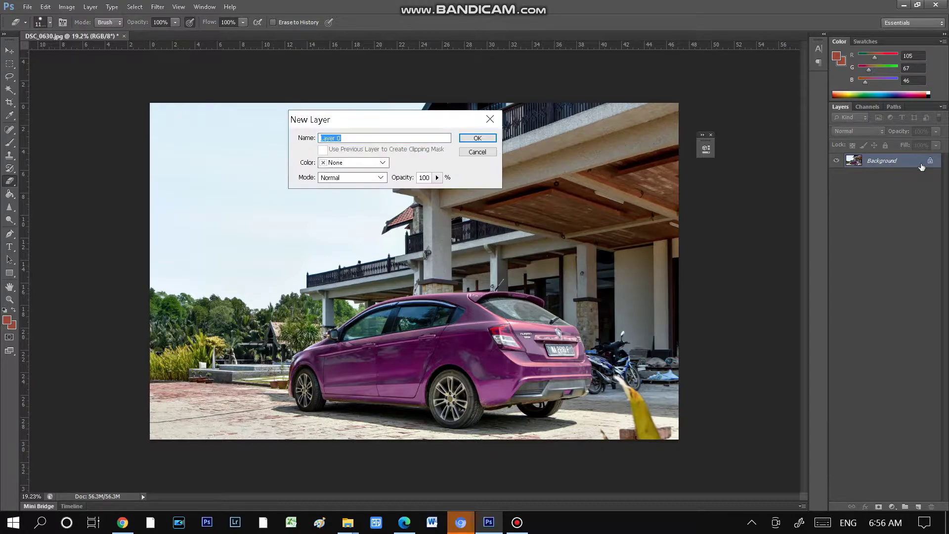
{"action": "left_click", "coordinate": [481, 139]}
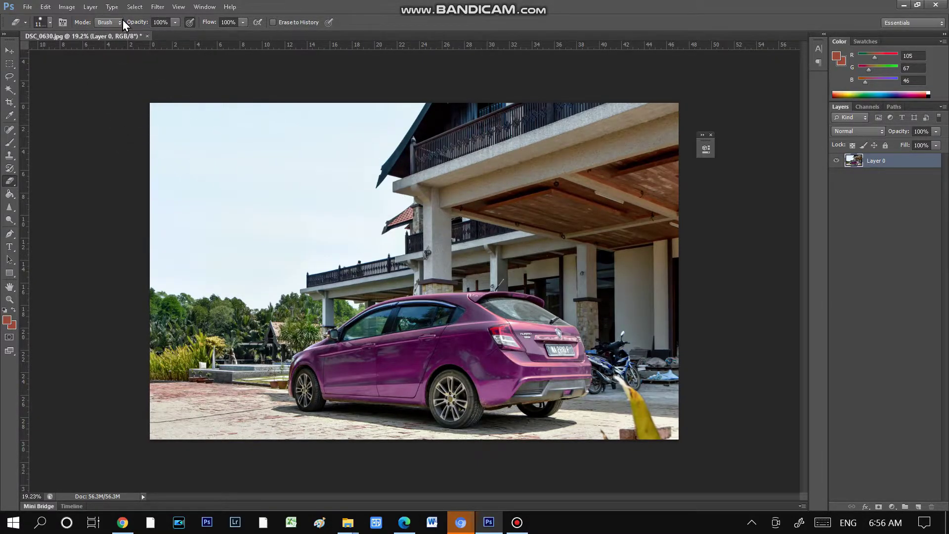
Select the pale sky with Color Range at Fuzziness 88.
{"action": "left_click", "coordinate": [132, 7]}
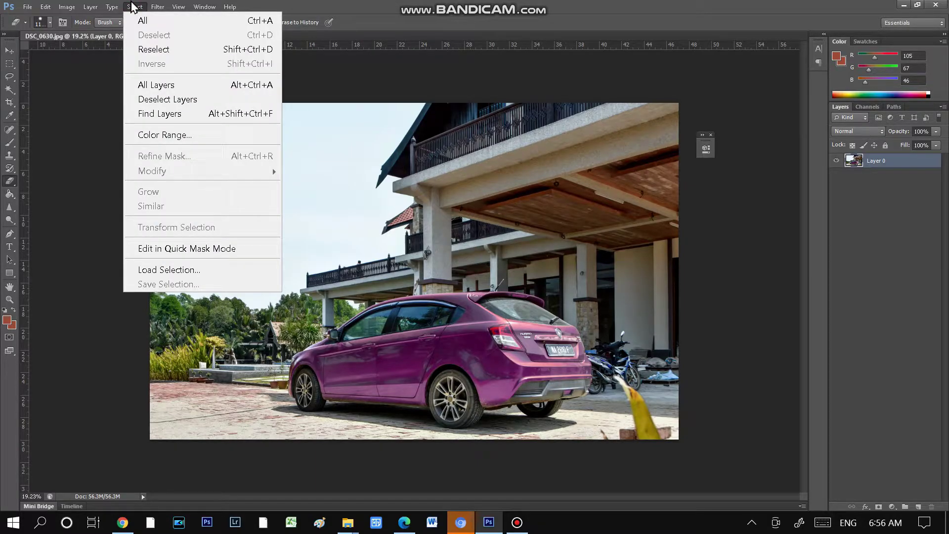
{"action": "left_click", "coordinate": [163, 135]}
{"action": "left_click", "coordinate": [246, 168]}
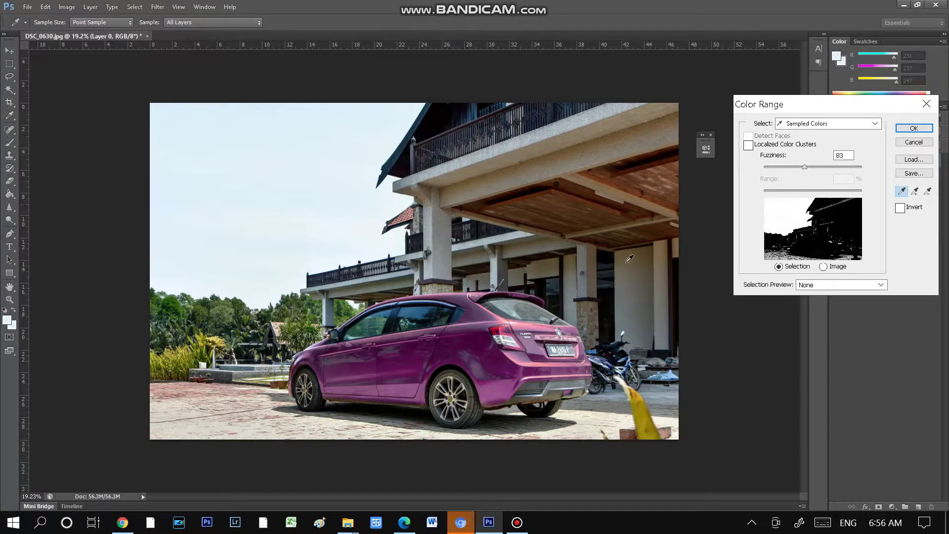
{"action": "mouse_move", "coordinate": [804, 168]}
{"action": "left_mouse_down"}
{"action": "mouse_move", "coordinate": [786, 170]}
{"action": "mouse_move", "coordinate": [798, 179]}
{"action": "left_mouse_up"}
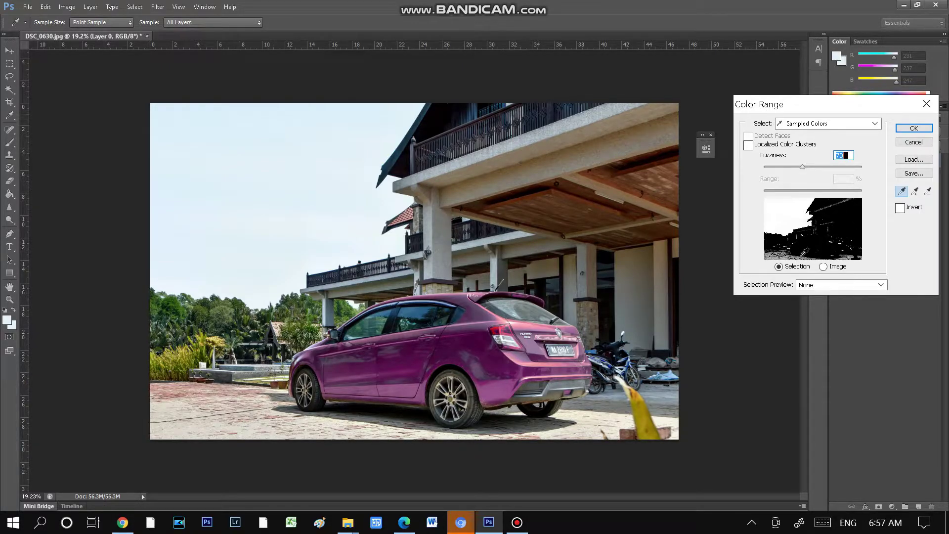
{"action": "left_click", "coordinate": [899, 132]}
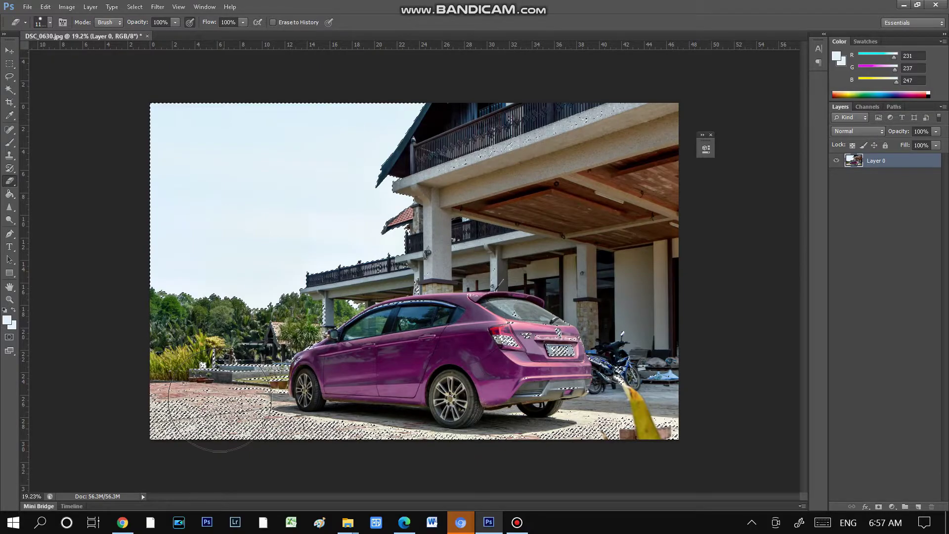
Choose the 1100 px hard round brush for the eraser.
{"action": "scroll", "coordinate": [194, 364], "scroll_direction": "up", "scroll_amount": 2}
{"action": "scroll", "coordinate": [211, 298], "scroll_direction": "up", "scroll_amount": 2}
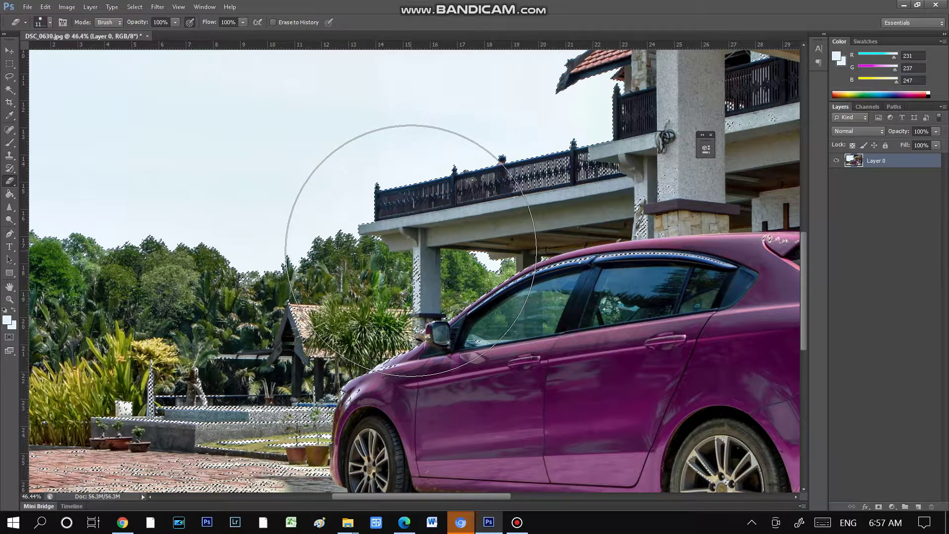
{"action": "scroll", "coordinate": [410, 250], "scroll_direction": "down", "scroll_amount": 1}
{"action": "scroll", "coordinate": [411, 250], "scroll_direction": "down", "scroll_amount": 1}
{"action": "scroll", "coordinate": [411, 251], "scroll_direction": "down", "scroll_amount": 1}
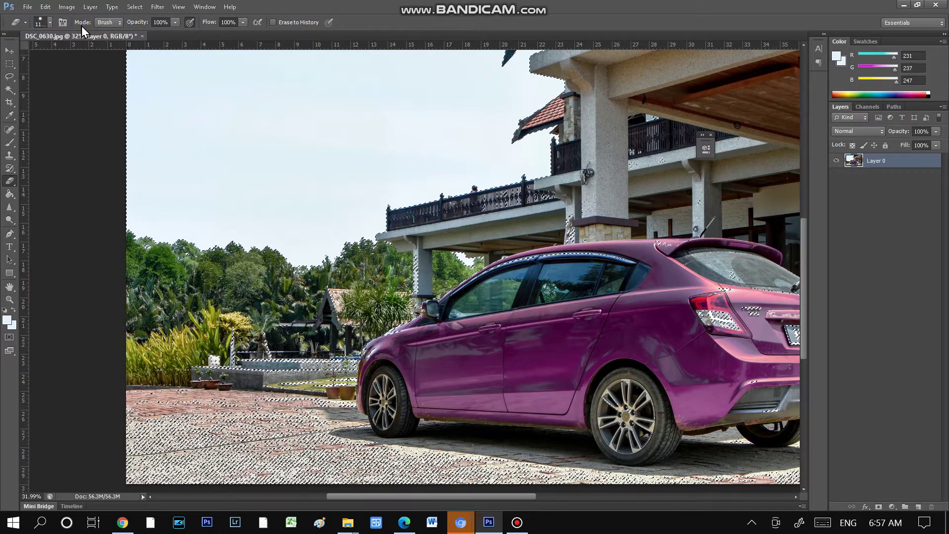
{"action": "left_click", "coordinate": [50, 23]}
{"action": "left_click", "coordinate": [100, 144]}
{"action": "left_click", "coordinate": [228, 23]}
Erase the selected sky at upper left, along the roof edge and down the left side.
{"action": "mouse_move", "coordinate": [244, 110]}
{"action": "left_mouse_down"}
{"action": "mouse_move", "coordinate": [167, 98]}
{"action": "mouse_move", "coordinate": [180, 116]}
{"action": "mouse_move", "coordinate": [377, 77]}
{"action": "mouse_move", "coordinate": [371, 152]}
{"action": "left_mouse_up"}
{"action": "scroll", "coordinate": [223, 123], "scroll_direction": "down", "scroll_amount": 2}
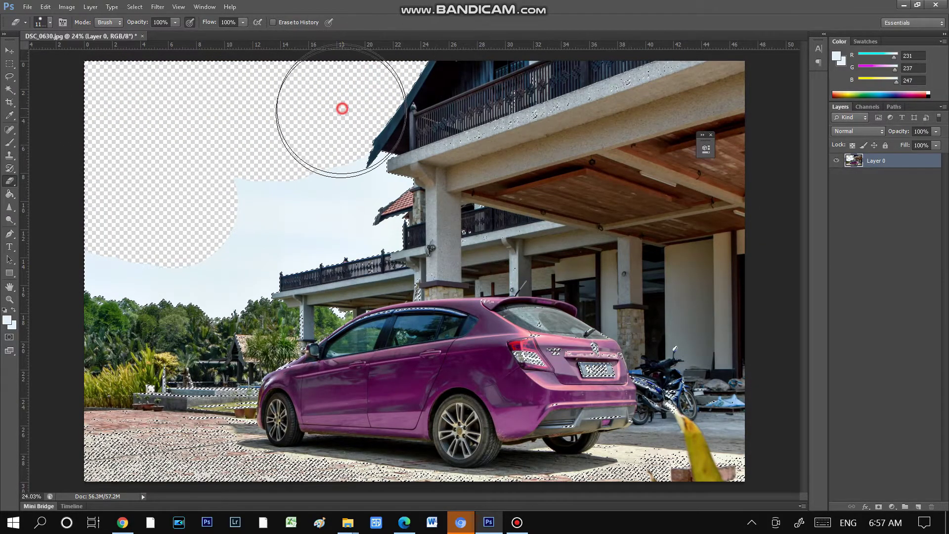
{"action": "key", "text": "bracketleft"}
{"action": "left_click", "coordinate": [373, 164]}
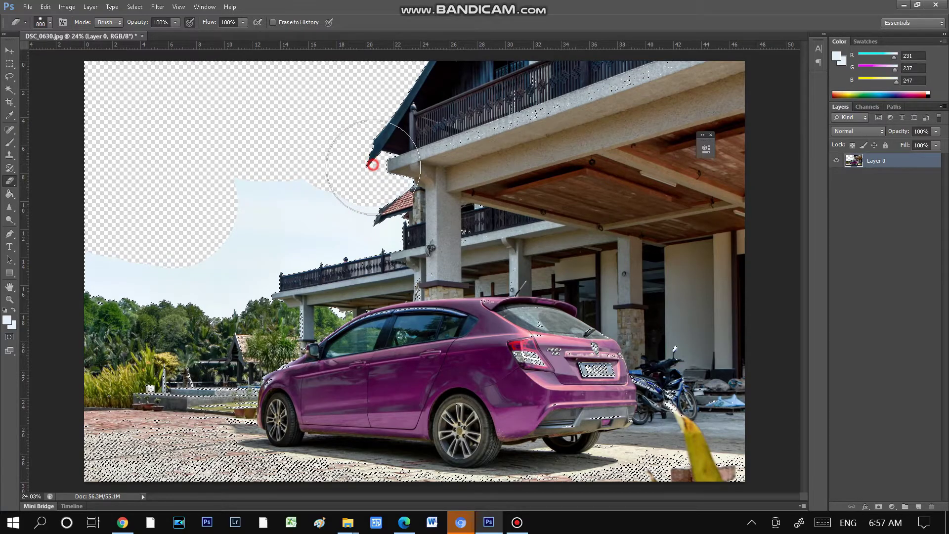
{"action": "left_click", "coordinate": [373, 183]}
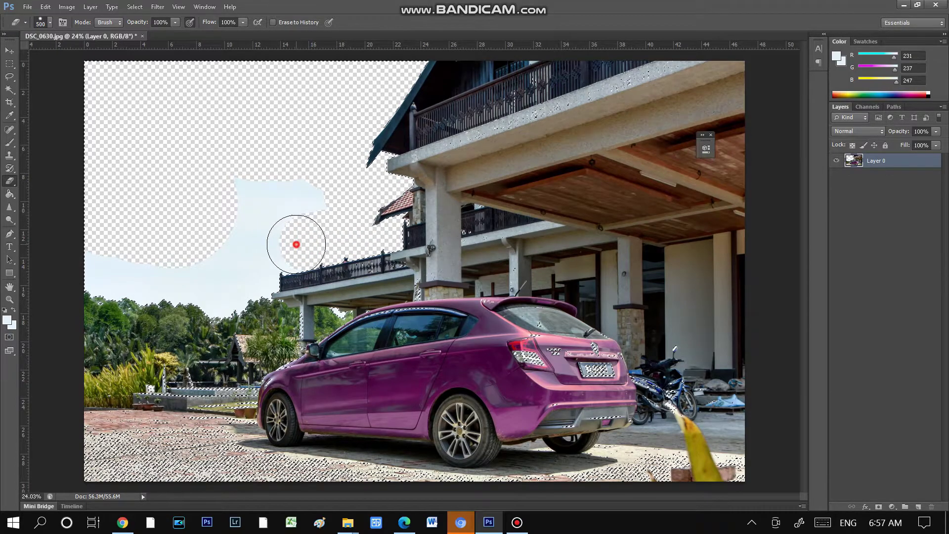
{"action": "mouse_move", "coordinate": [284, 249]}
{"action": "left_mouse_down"}
{"action": "mouse_move", "coordinate": [99, 271]}
{"action": "mouse_move", "coordinate": [202, 292]}
{"action": "mouse_move", "coordinate": [245, 283]}
{"action": "left_mouse_up"}
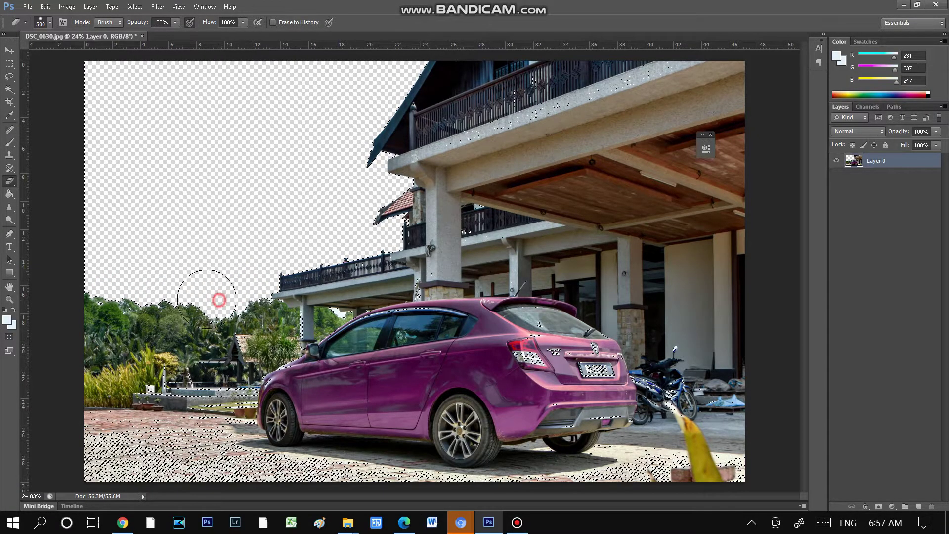
Shrink the eraser and clean up the finer sky edges.
{"action": "key", "text": "bracketleft"}
{"action": "key", "text": "bracketleft"}
{"action": "key", "text": "bracketleft"}
{"action": "scroll", "coordinate": [381, 308], "scroll_direction": "up", "scroll_amount": 2}
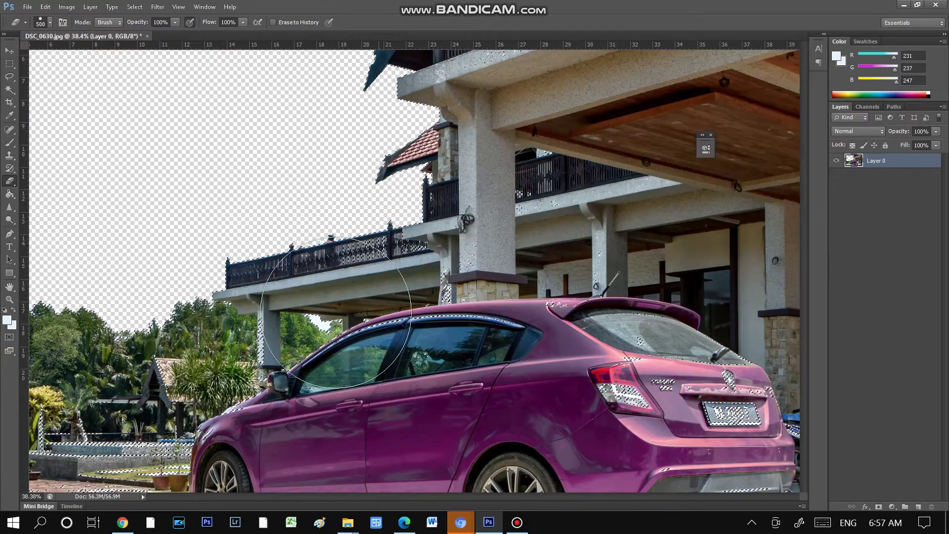
{"action": "scroll", "coordinate": [346, 308], "scroll_direction": "up", "scroll_amount": 2}
{"action": "scroll", "coordinate": [297, 307], "scroll_direction": "up", "scroll_amount": 2}
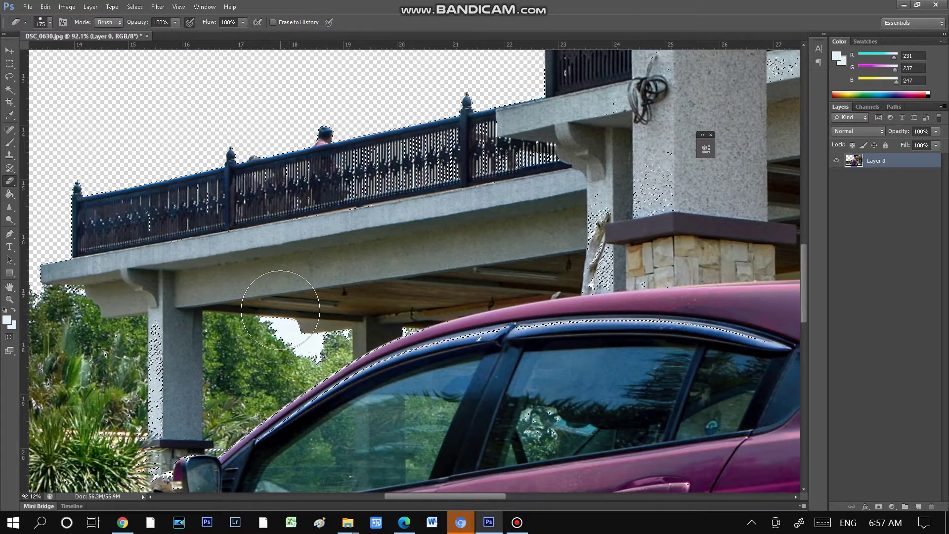
{"action": "key", "text": "bracketleft"}
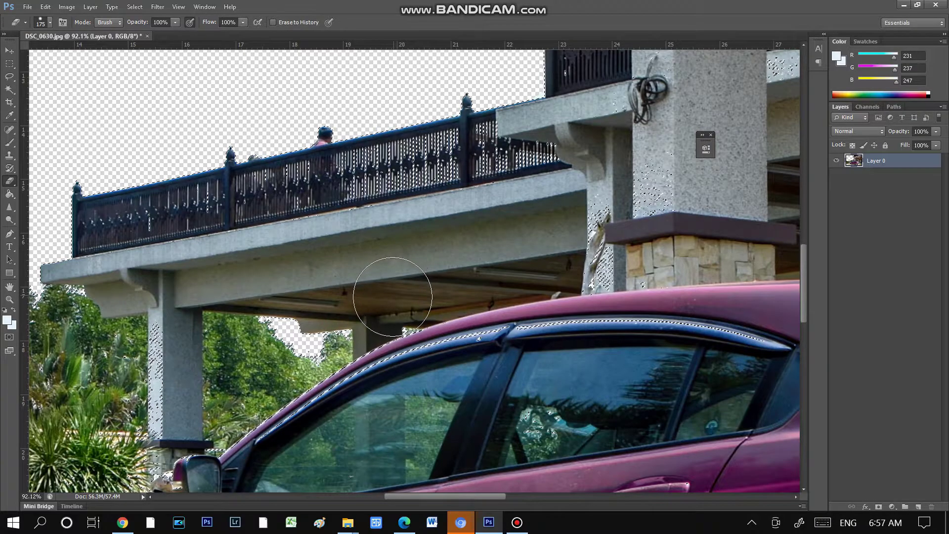
{"action": "scroll", "coordinate": [396, 293], "scroll_direction": "down", "scroll_amount": 1}
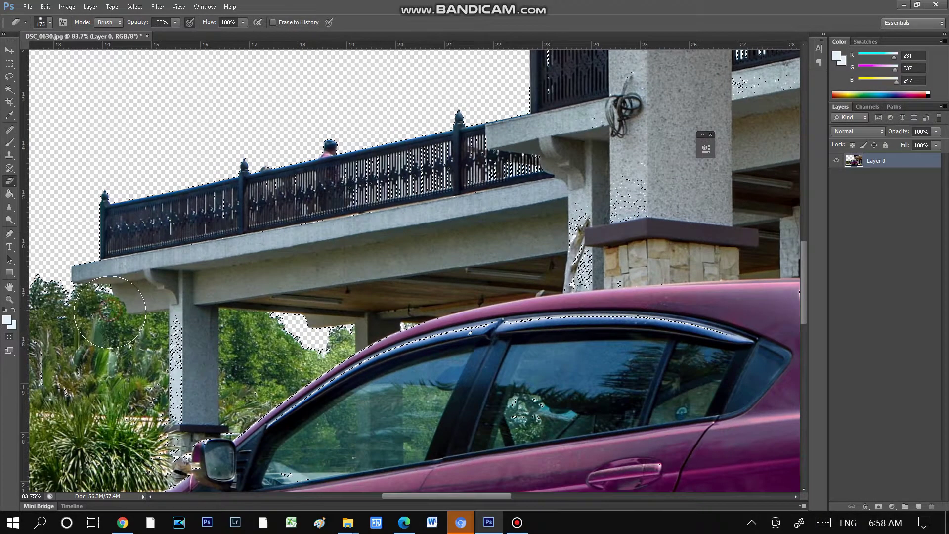
{"action": "scroll", "coordinate": [119, 324], "scroll_direction": "down", "scroll_amount": 2}
{"action": "scroll", "coordinate": [129, 320], "scroll_direction": "down", "scroll_amount": 2}
{"action": "scroll", "coordinate": [138, 317], "scroll_direction": "down", "scroll_amount": 3}
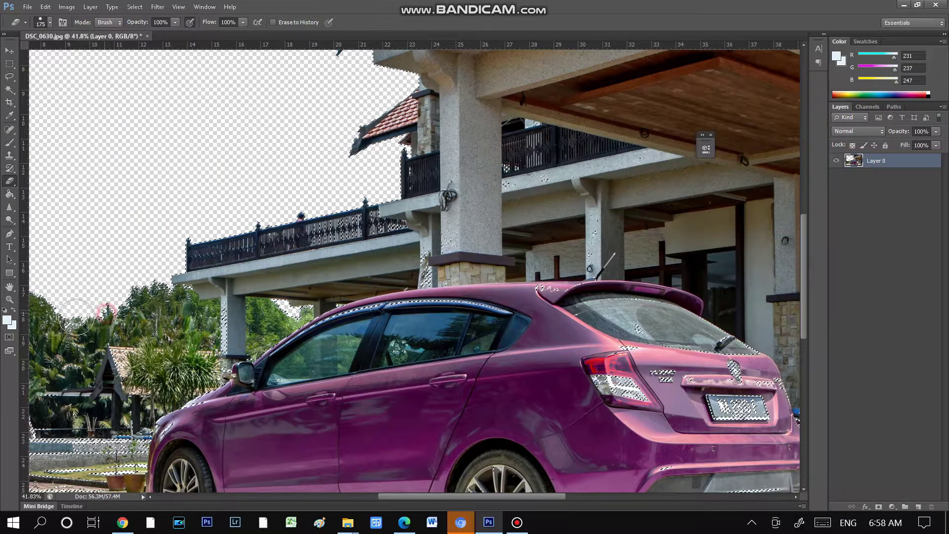
{"action": "scroll", "coordinate": [494, 228], "scroll_direction": "down", "scroll_amount": 1}
{"action": "scroll", "coordinate": [537, 157], "scroll_direction": "down", "scroll_amount": 1}
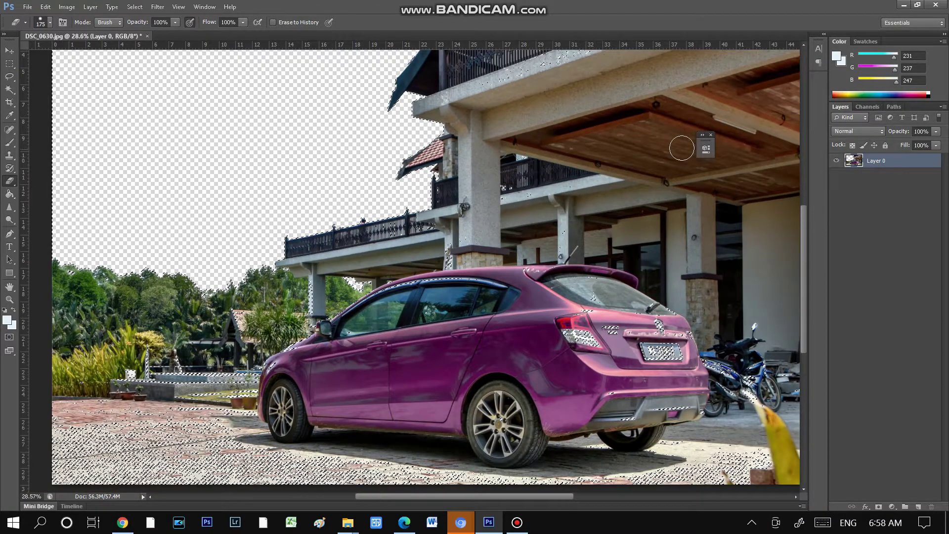
{"action": "scroll", "coordinate": [588, 176], "scroll_direction": "up", "scroll_amount": 5}
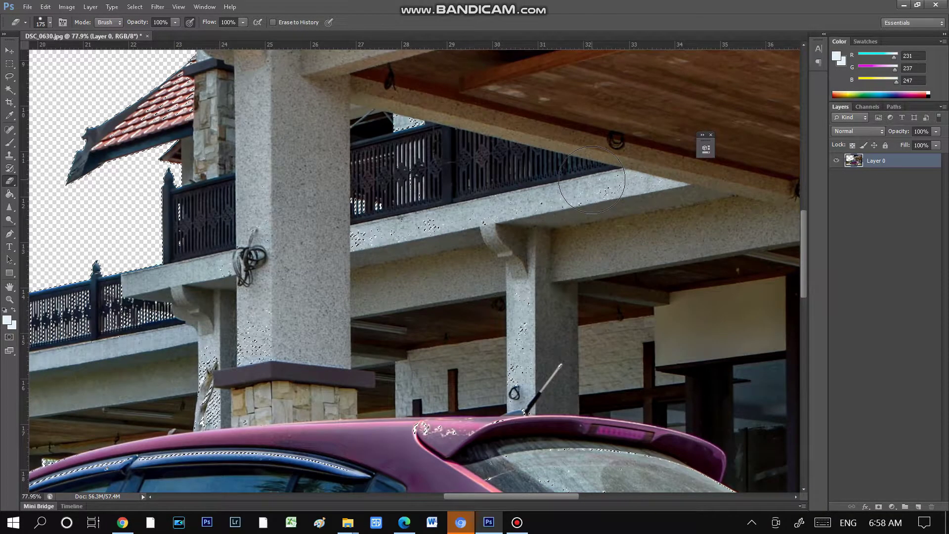
{"action": "scroll", "coordinate": [592, 179], "scroll_direction": "down", "scroll_amount": 1}
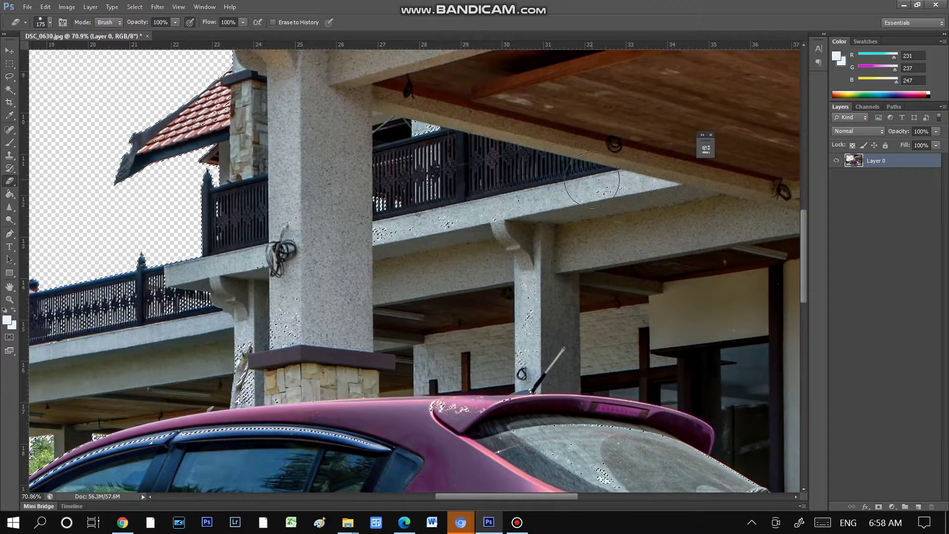
{"action": "scroll", "coordinate": [592, 180], "scroll_direction": "down", "scroll_amount": 1}
{"action": "scroll", "coordinate": [592, 179], "scroll_direction": "down", "scroll_amount": 2}
{"action": "scroll", "coordinate": [592, 179], "scroll_direction": "down", "scroll_amount": 1}
{"action": "scroll", "coordinate": [591, 179], "scroll_direction": "down", "scroll_amount": 1}
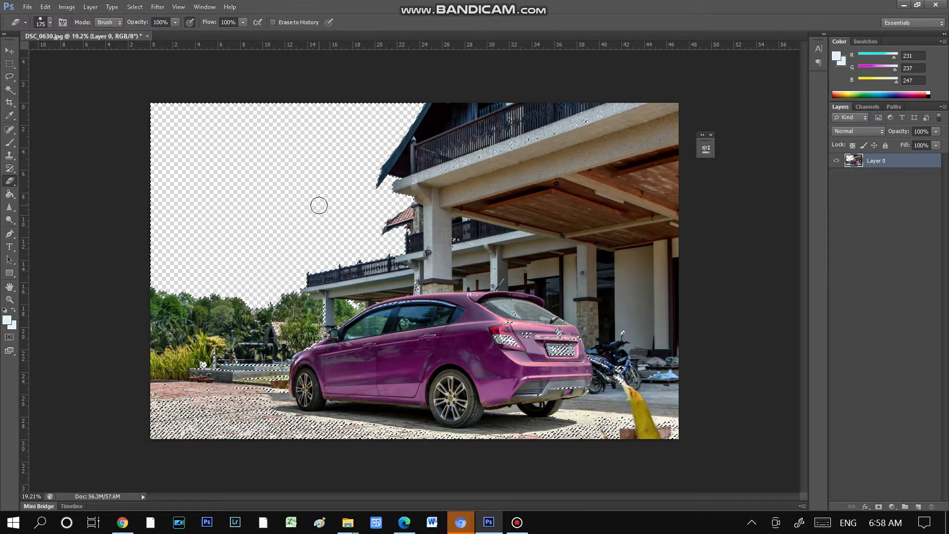
Deselect the sky and zoom out to view the whole photo.
{"action": "key", "text": "ctrl+d"}
{"action": "scroll", "coordinate": [318, 205], "scroll_direction": "down", "scroll_amount": 1}
{"action": "scroll", "coordinate": [343, 295], "scroll_direction": "down", "scroll_amount": 1}
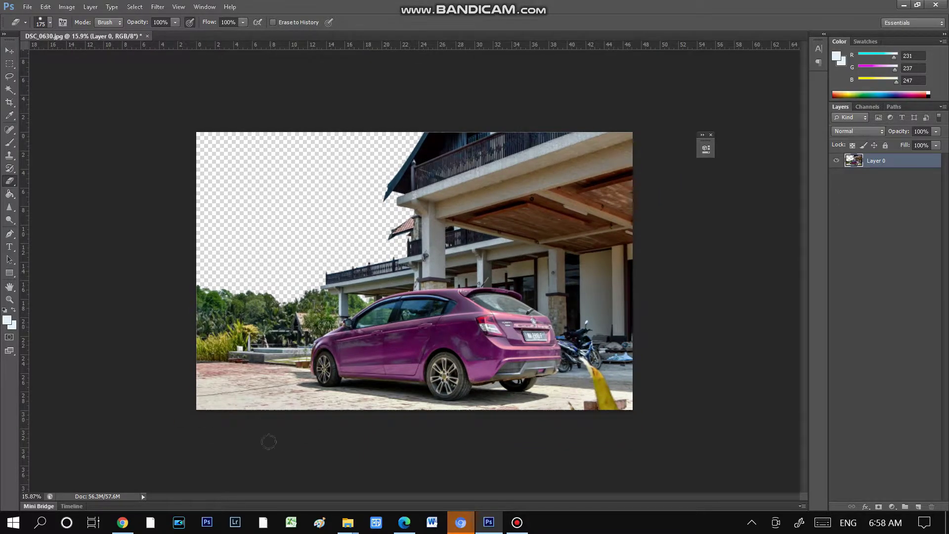
{"action": "left_click", "coordinate": [348, 526]}
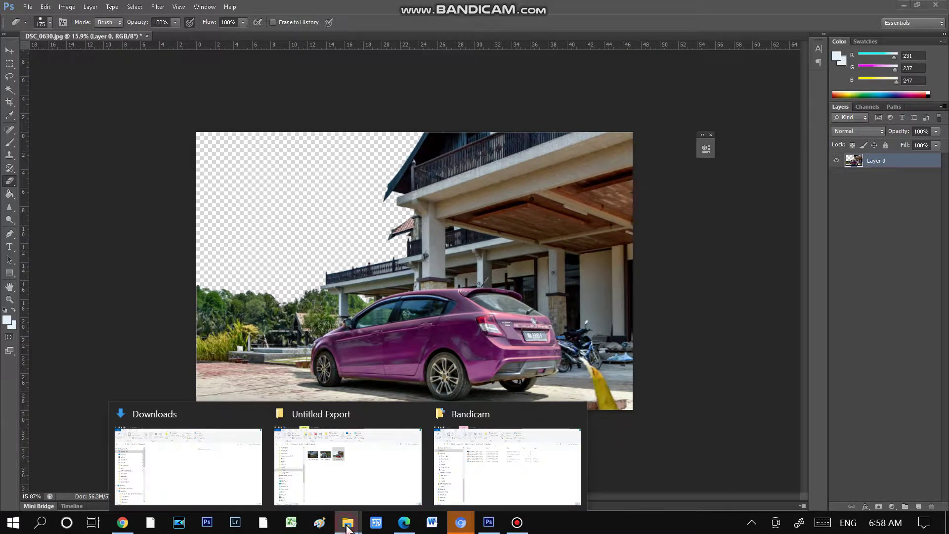
Open photo-of-mountains-during-sunset.jpg from the Desktop in Adobe Photoshop CS6.
{"action": "left_click", "coordinate": [333, 493]}
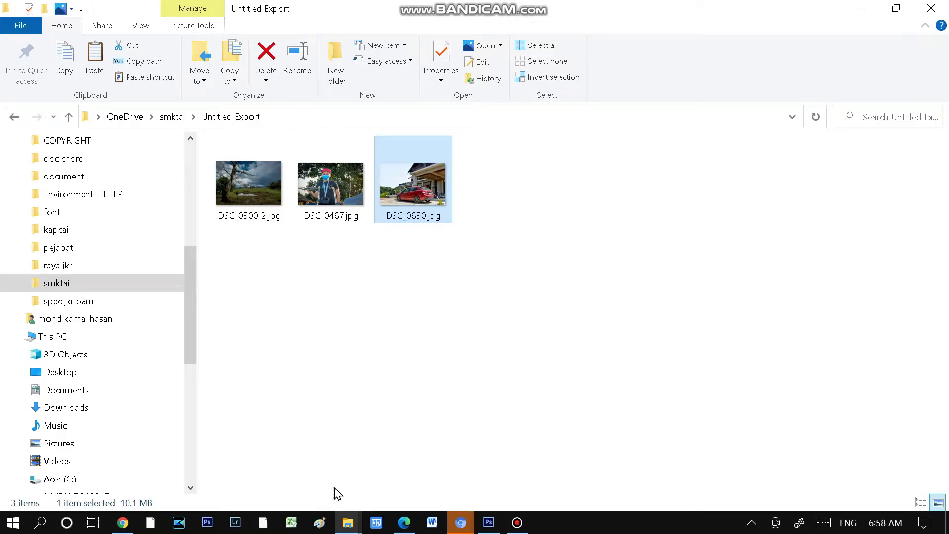
{"action": "left_click_drag", "start_coordinate": [192, 327], "coordinate": [201, 239]}
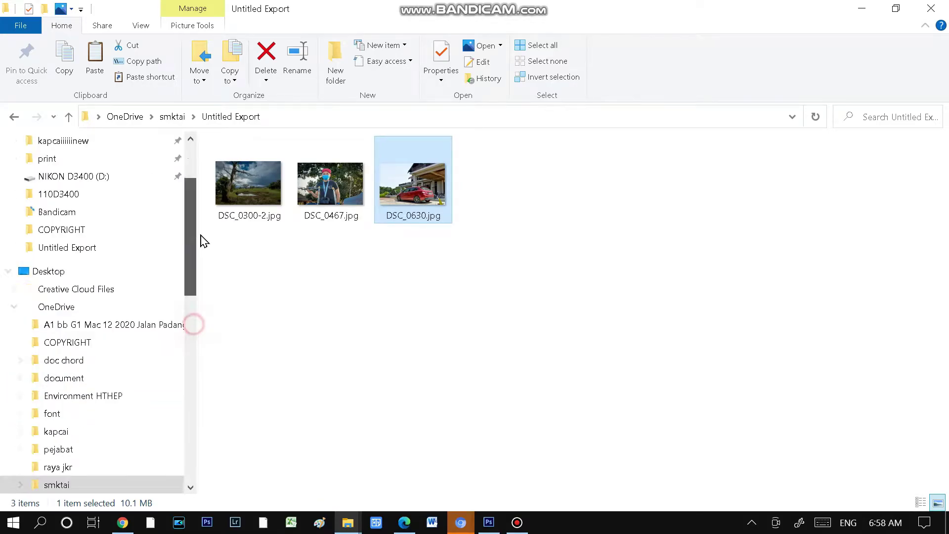
{"action": "left_click", "coordinate": [97, 146]}
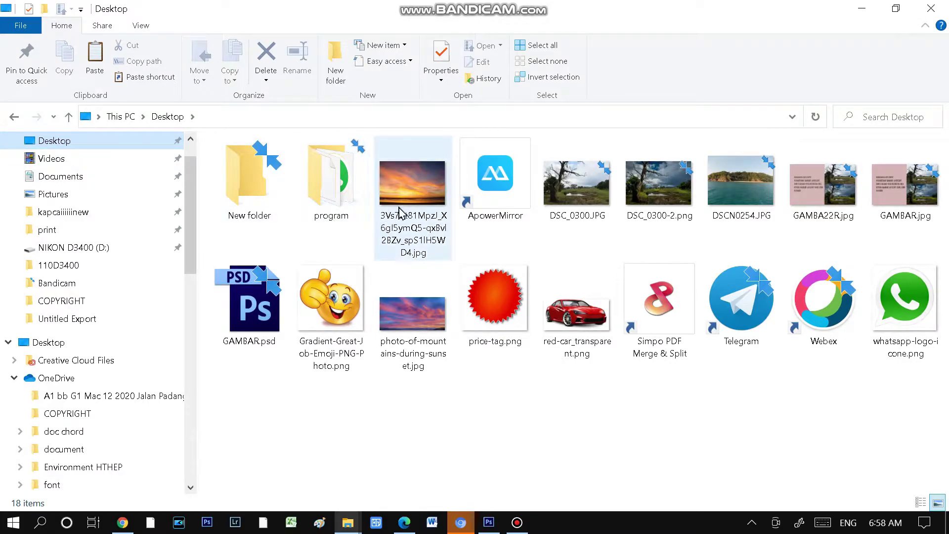
{"action": "left_click", "coordinate": [405, 312]}
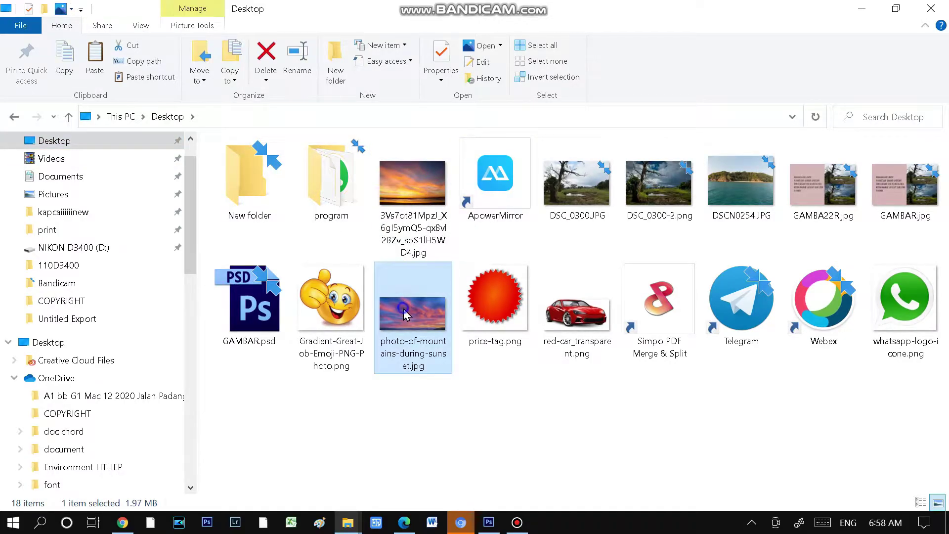
{"action": "right_click", "coordinate": [404, 315]}
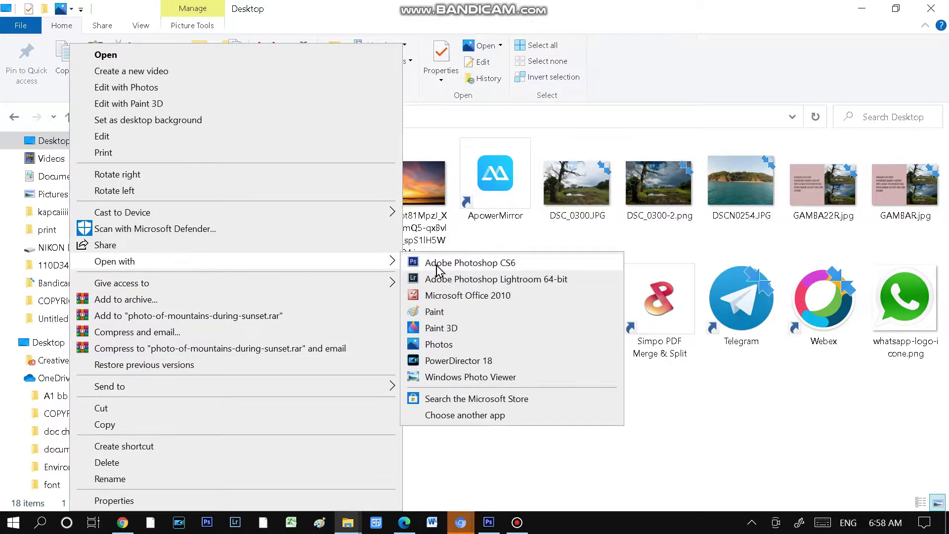
{"action": "mouse_move", "coordinate": [114, 261]}
{"action": "left_click", "coordinate": [438, 269]}
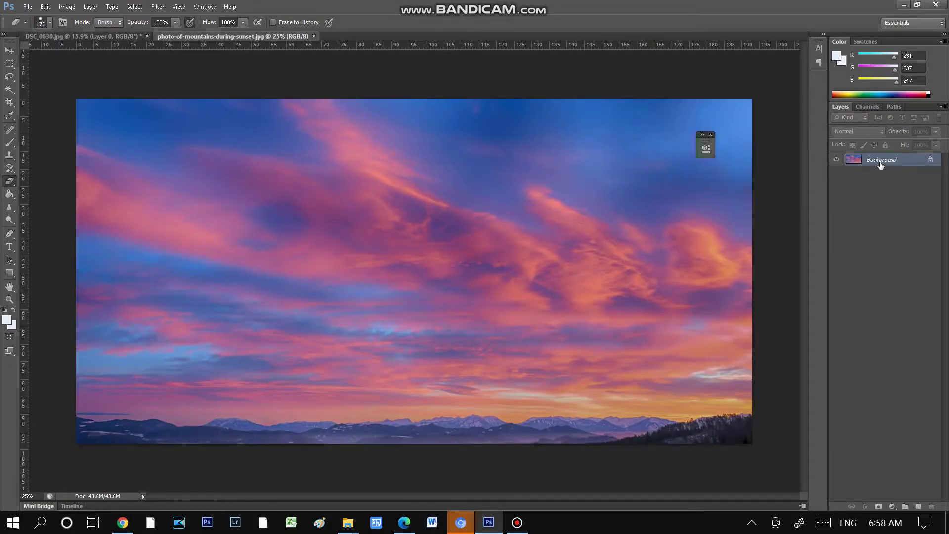
Unlock the sunset image as Layer 0 and drag it into the DSC_0630 car photo.
{"action": "double_click", "coordinate": [881, 163]}
{"action": "left_click", "coordinate": [493, 138]}
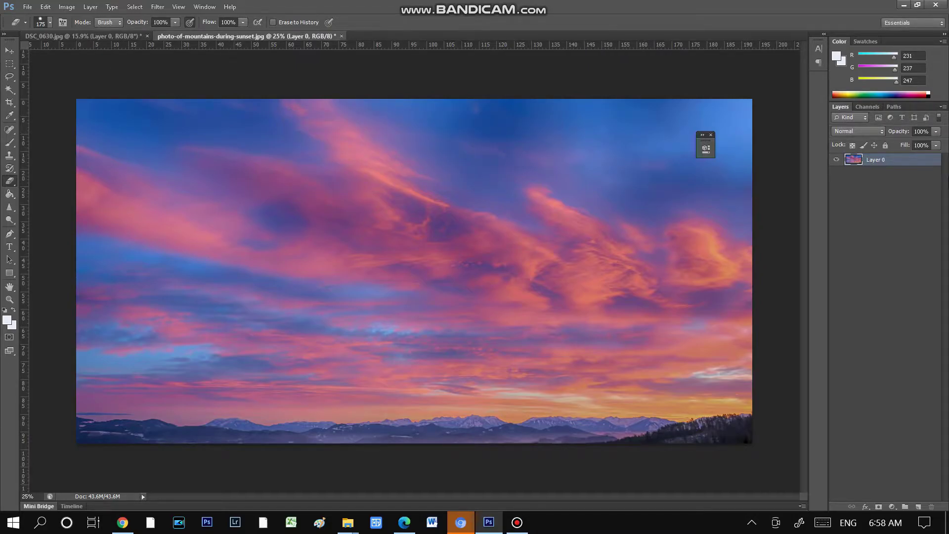
{"action": "left_click", "coordinate": [7, 55]}
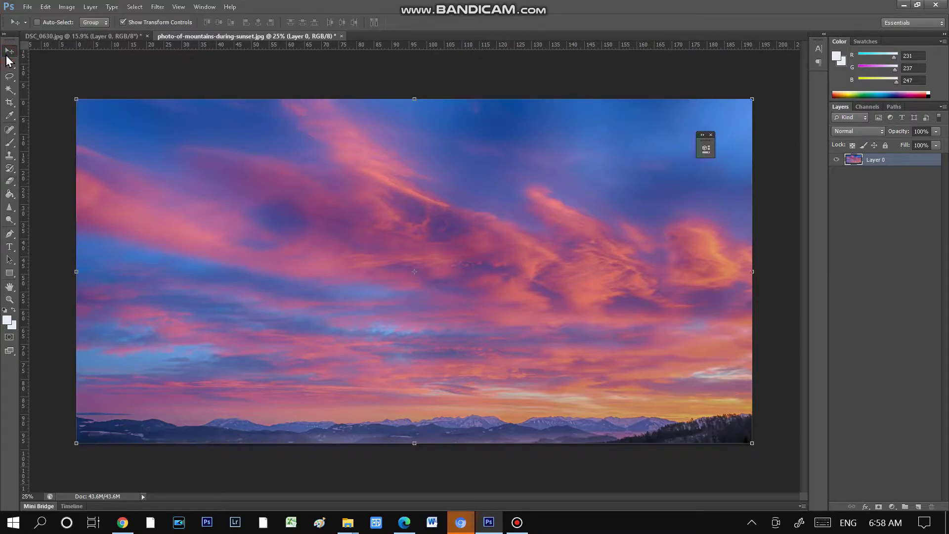
{"action": "left_click_drag", "start_coordinate": [192, 128], "coordinate": [118, 40]}
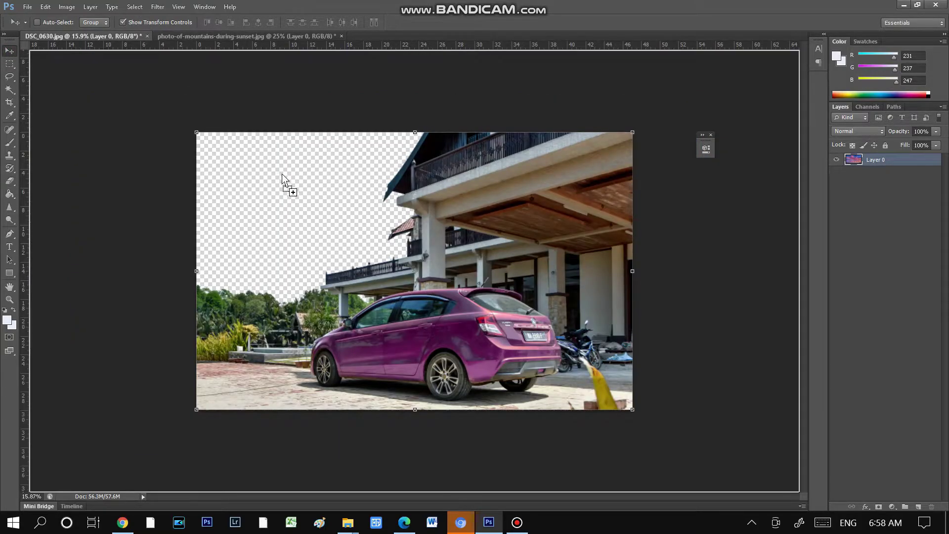
{"action": "left_click_drag", "start_coordinate": [119, 41], "coordinate": [282, 175]}
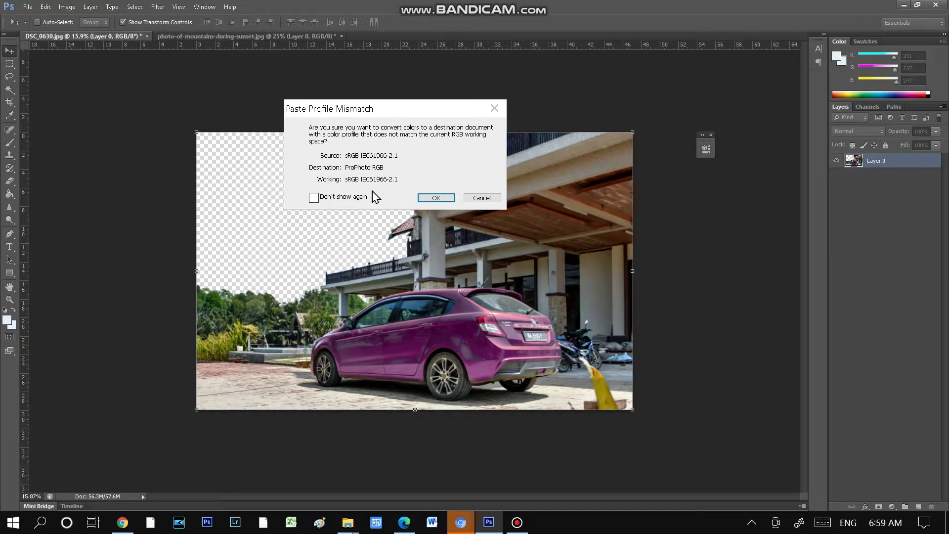
Accept the profile conversion and enlarge the pasted sky to about 121%.
{"action": "left_click", "coordinate": [421, 200]}
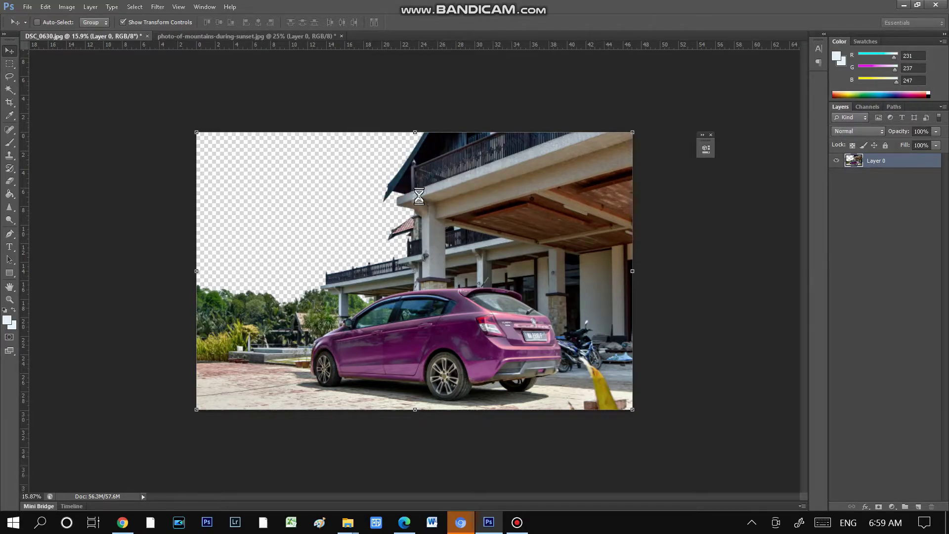
{"action": "left_click_drag", "start_coordinate": [381, 223], "coordinate": [301, 175]}
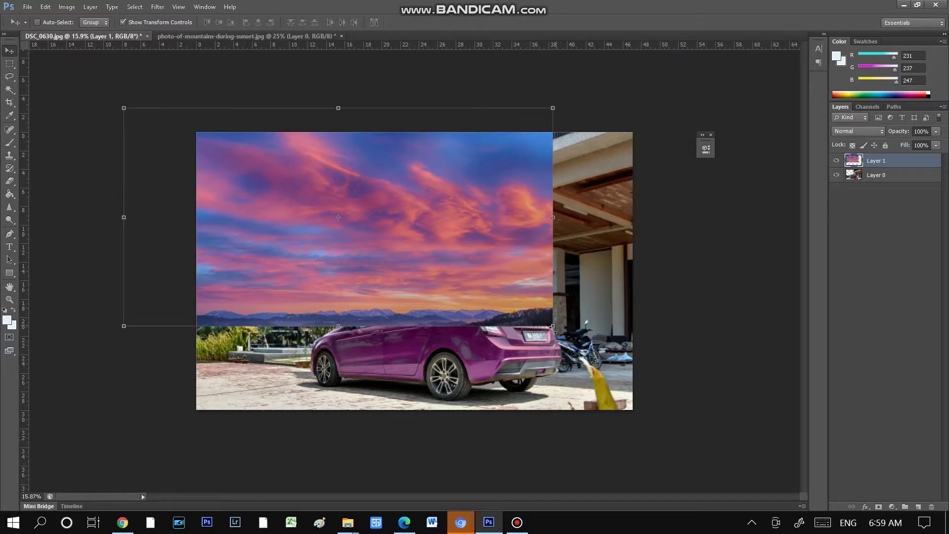
{"action": "left_click_drag", "start_coordinate": [552, 329], "coordinate": [638, 387]}
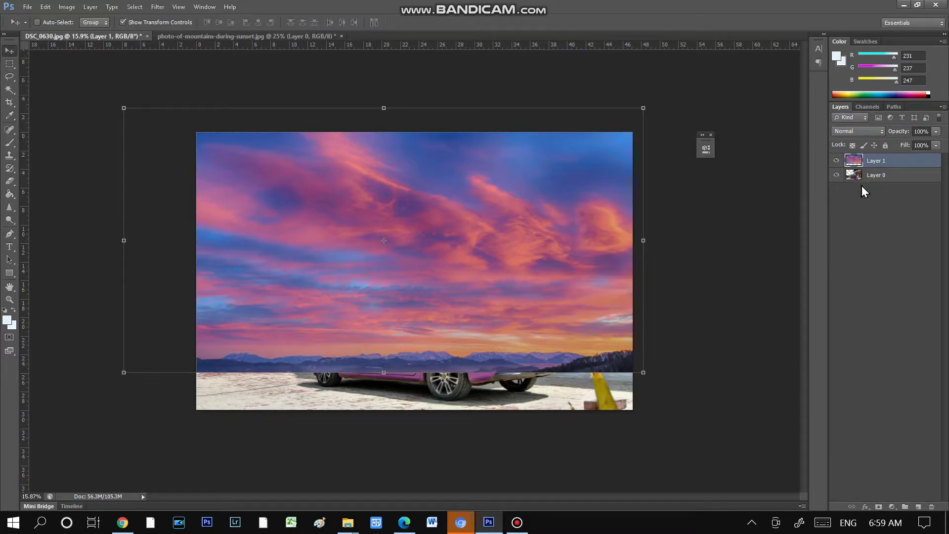
Move the sky layer beneath the car layer and position it behind the house.
{"action": "left_click_drag", "start_coordinate": [891, 162], "coordinate": [897, 200]}
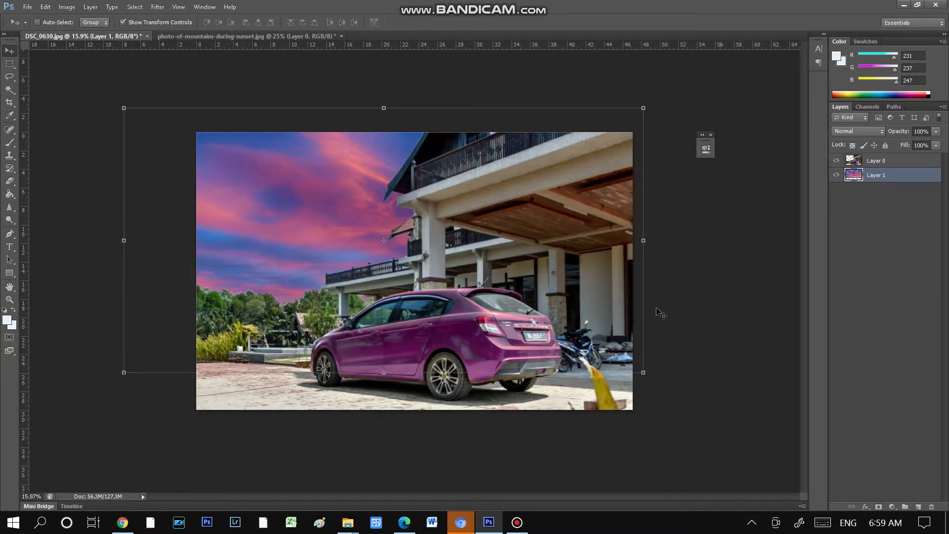
{"action": "left_click_drag", "start_coordinate": [307, 213], "coordinate": [253, 184]}
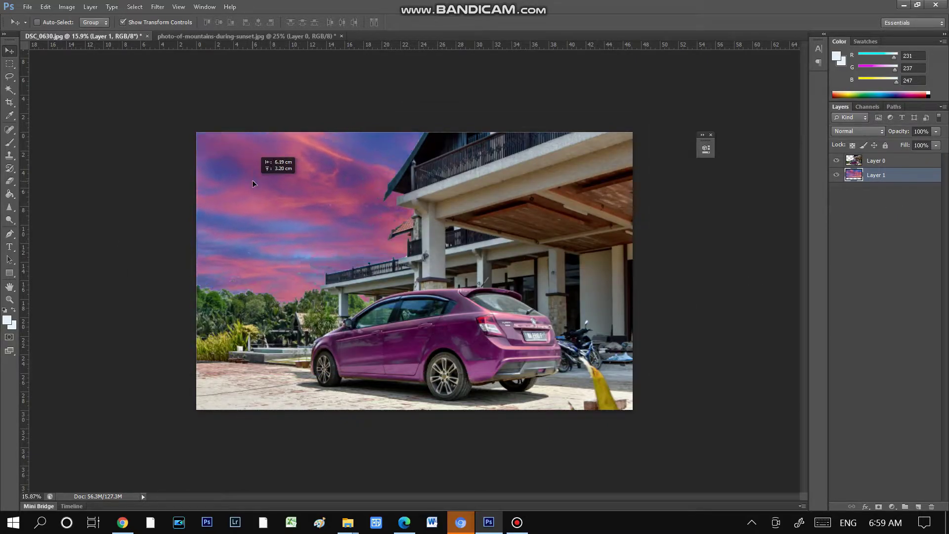
{"action": "mouse_move", "coordinate": [300, 223]}
{"action": "left_mouse_down"}
{"action": "mouse_move", "coordinate": [261, 203]}
{"action": "mouse_move", "coordinate": [272, 196]}
{"action": "mouse_move", "coordinate": [270, 211]}
{"action": "mouse_move", "coordinate": [325, 212]}
{"action": "left_mouse_up"}
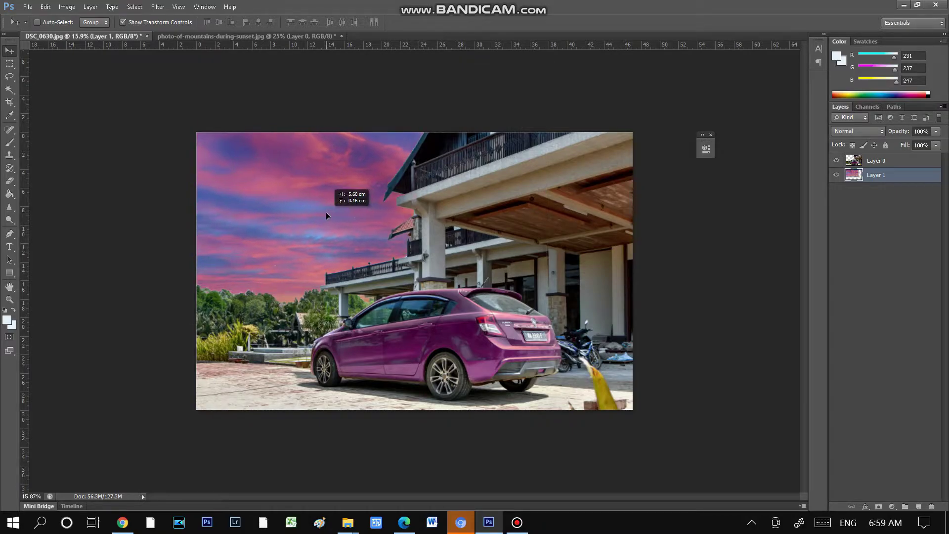
{"action": "mouse_move", "coordinate": [326, 214]}
{"action": "left_mouse_down"}
{"action": "mouse_move", "coordinate": [267, 198]}
{"action": "mouse_move", "coordinate": [262, 213]}
{"action": "mouse_move", "coordinate": [260, 202]}
{"action": "left_mouse_up"}
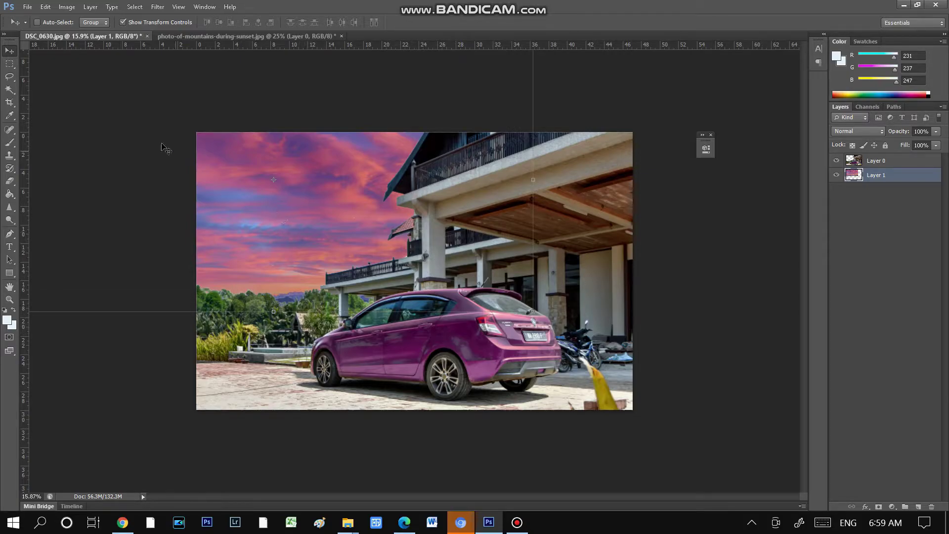
{"action": "left_click", "coordinate": [66, 7]}
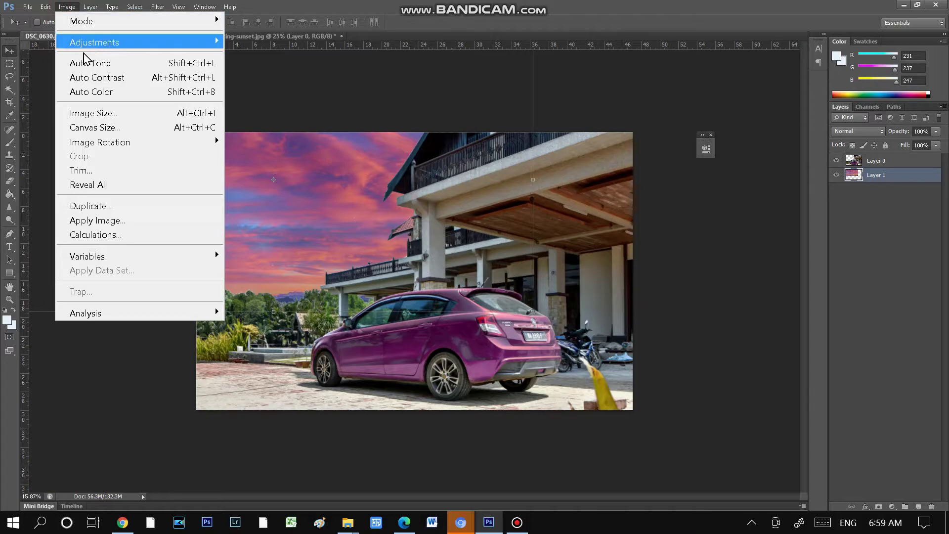
Apply Auto Tone and Auto Contrast to the sunset sky layer.
{"action": "left_click", "coordinate": [85, 63]}
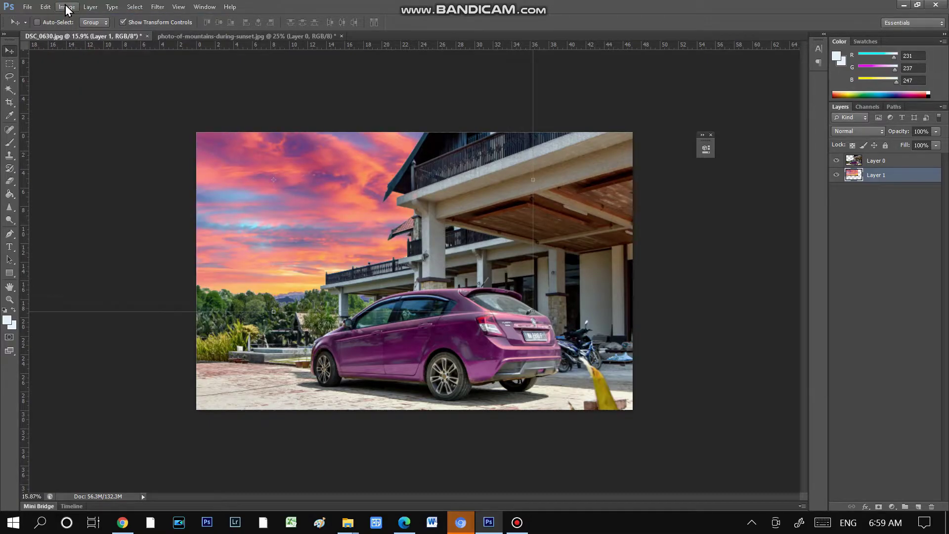
{"action": "left_click", "coordinate": [66, 7]}
{"action": "left_click", "coordinate": [89, 77]}
{"action": "left_click", "coordinate": [67, 7]}
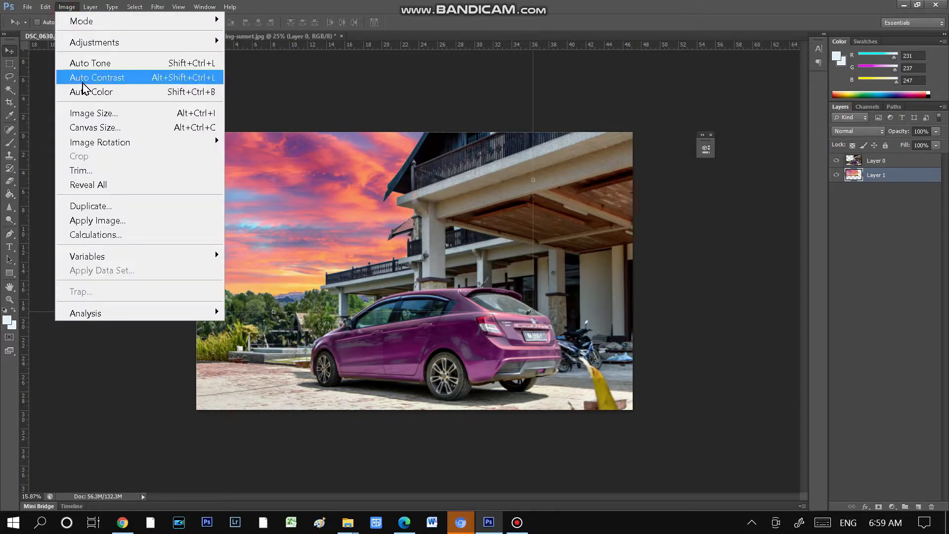
{"action": "left_click", "coordinate": [86, 77]}
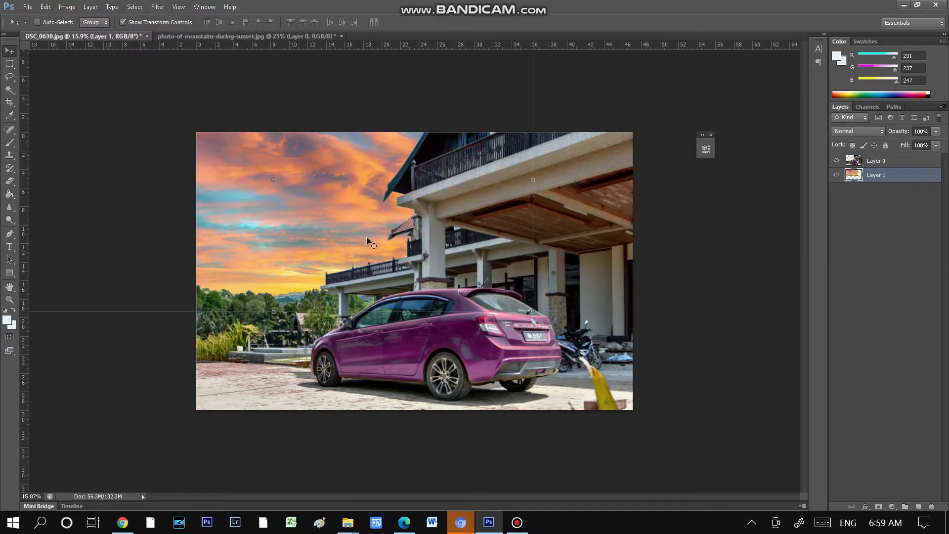
Reframe the view and bring up the Color Balance adjustment.
{"action": "key", "text": "ctrl+plus"}
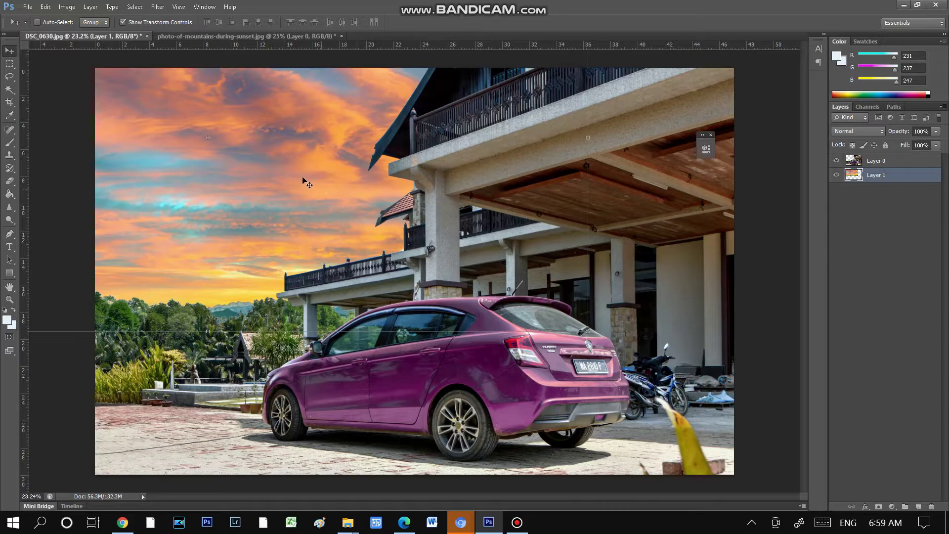
{"action": "key", "text": "ctrl+minus"}
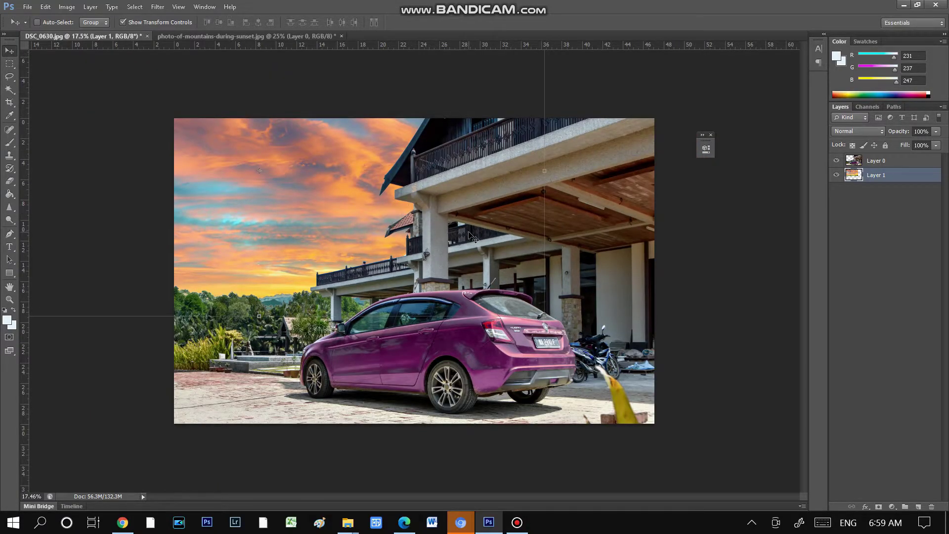
{"action": "left_click", "coordinate": [67, 7]}
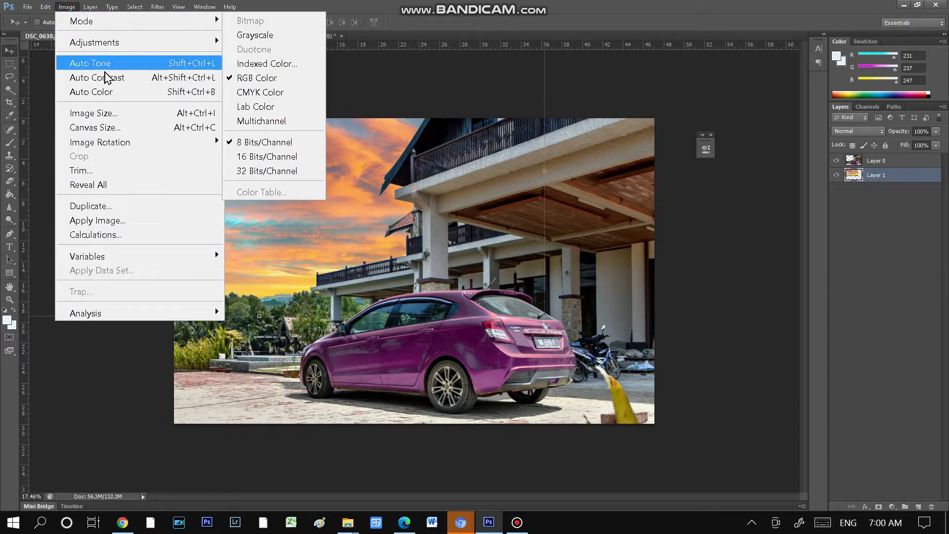
{"action": "mouse_move", "coordinate": [94, 43]}
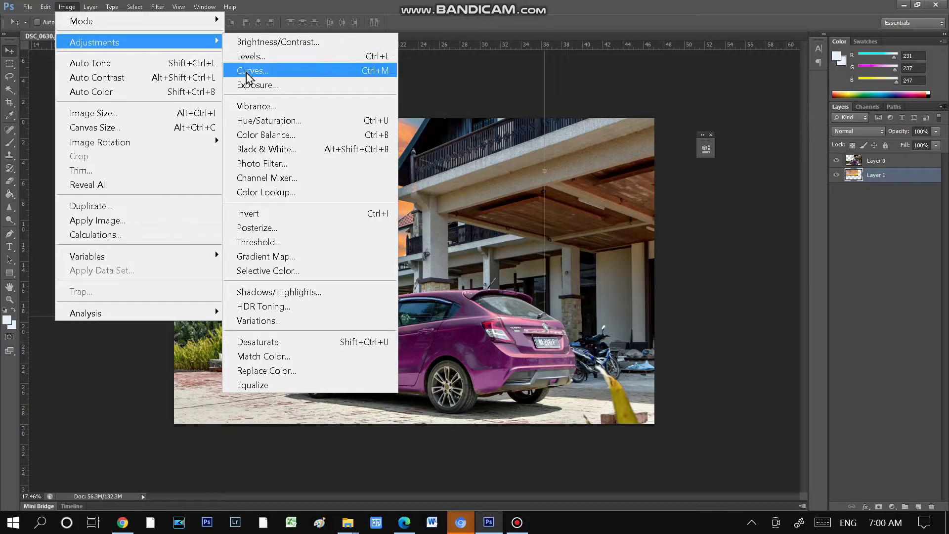
{"action": "left_click", "coordinate": [269, 135]}
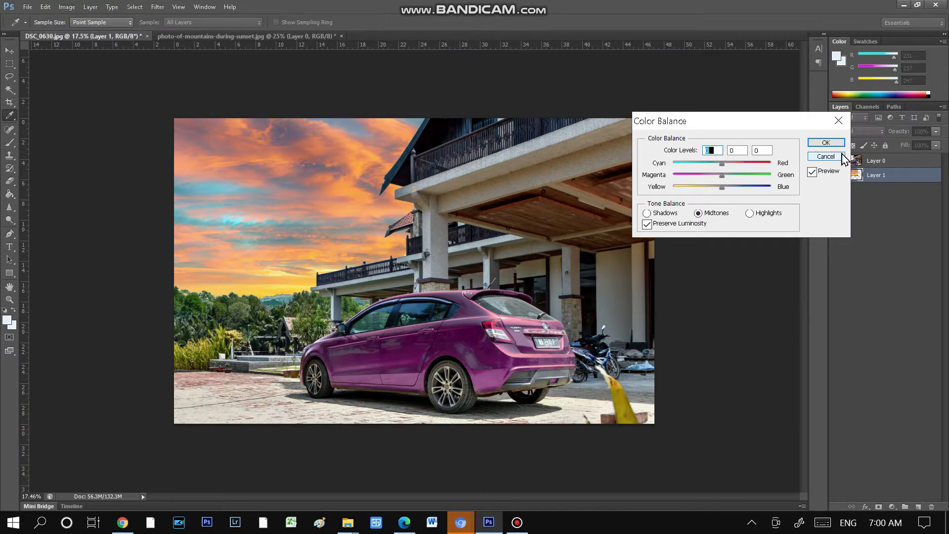
Shift the sky's midtones toward red and magenta with less blue, then apply.
{"action": "mouse_move", "coordinate": [722, 164]}
{"action": "left_mouse_down"}
{"action": "mouse_move", "coordinate": [691, 168]}
{"action": "mouse_move", "coordinate": [738, 163]}
{"action": "mouse_move", "coordinate": [716, 166]}
{"action": "left_mouse_up"}
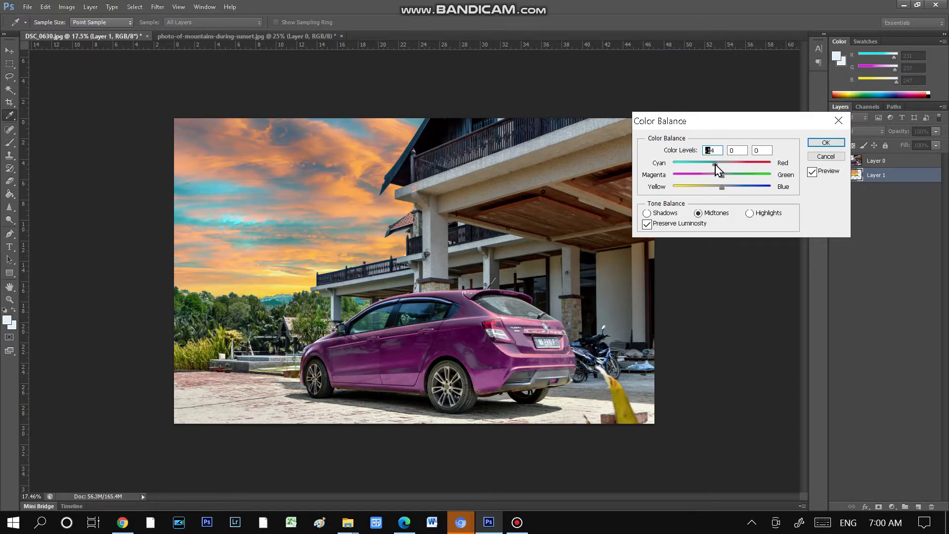
{"action": "left_click_drag", "start_coordinate": [722, 175], "coordinate": [697, 179]}
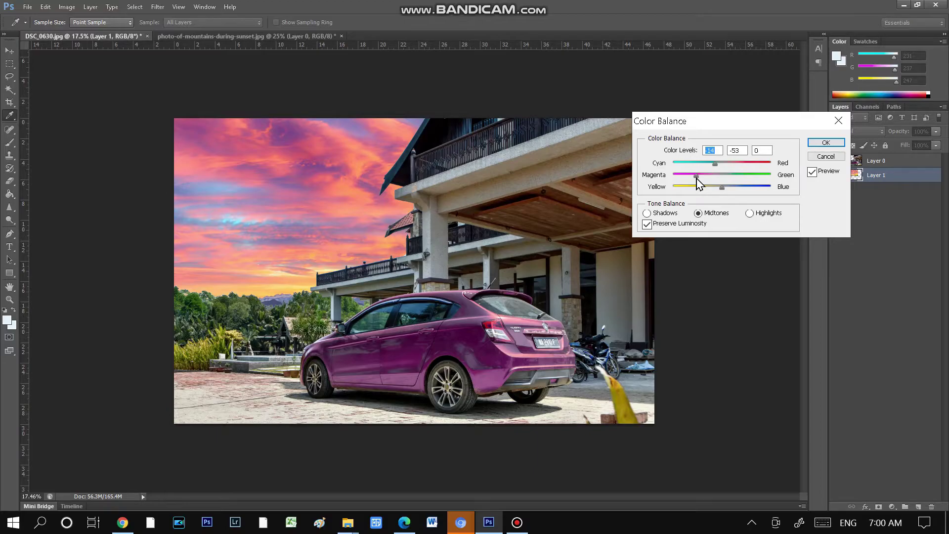
{"action": "mouse_move", "coordinate": [697, 180]}
{"action": "left_mouse_down"}
{"action": "mouse_move", "coordinate": [701, 188]}
{"action": "mouse_move", "coordinate": [786, 201]}
{"action": "left_mouse_up"}
{"action": "left_click_drag", "start_coordinate": [786, 201], "coordinate": [764, 201]}
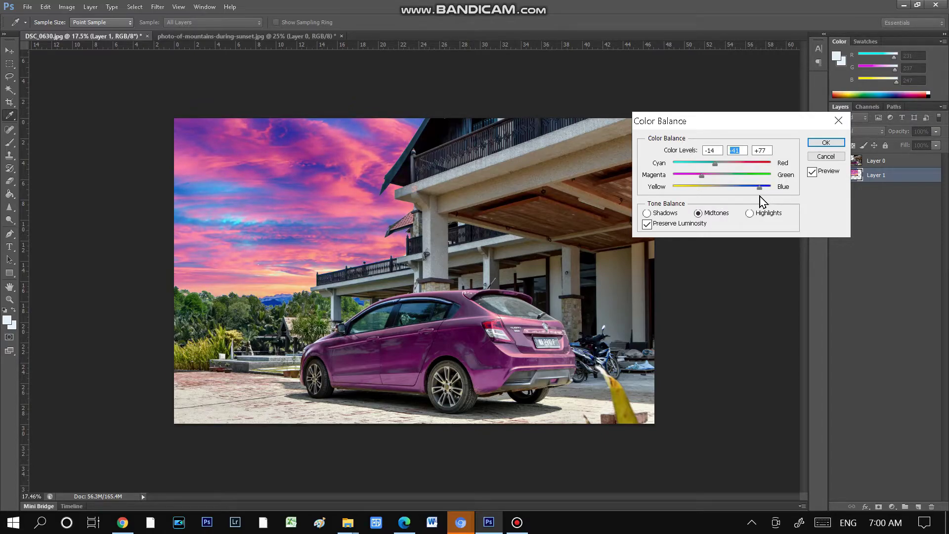
{"action": "left_click_drag", "start_coordinate": [760, 196], "coordinate": [708, 176]}
{"action": "left_click", "coordinate": [717, 175]}
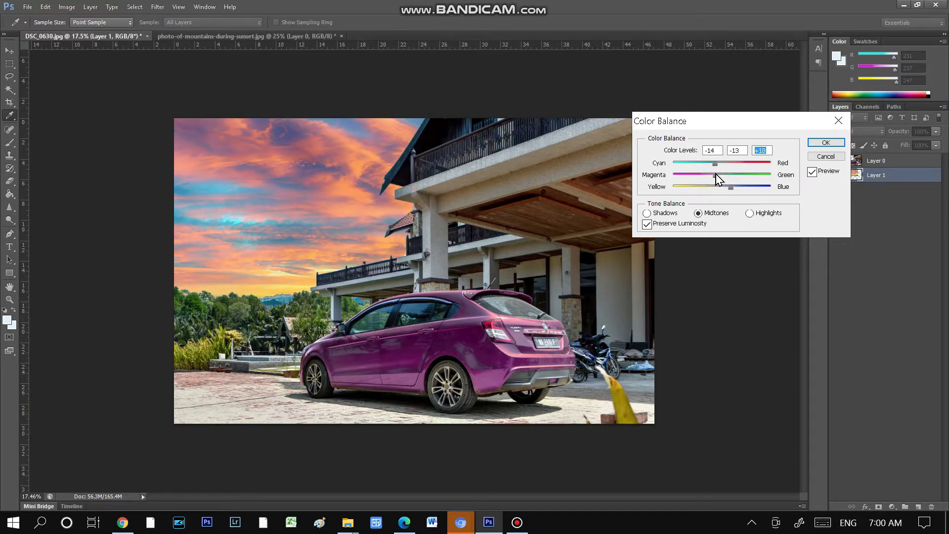
{"action": "left_click_drag", "start_coordinate": [717, 176], "coordinate": [710, 175]}
{"action": "left_click", "coordinate": [711, 176]}
{"action": "left_click_drag", "start_coordinate": [706, 167], "coordinate": [729, 171]}
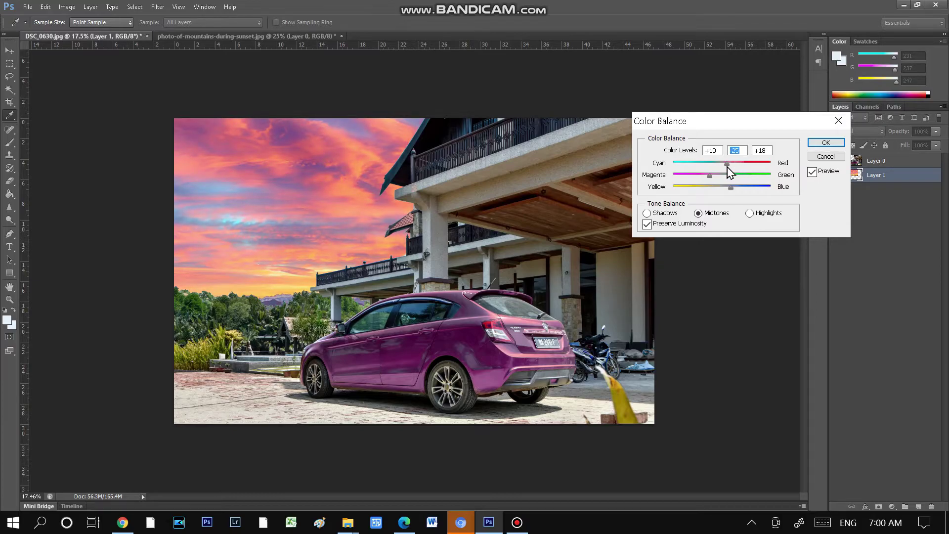
{"action": "left_click", "coordinate": [823, 144]}
{"action": "key", "text": "v"}
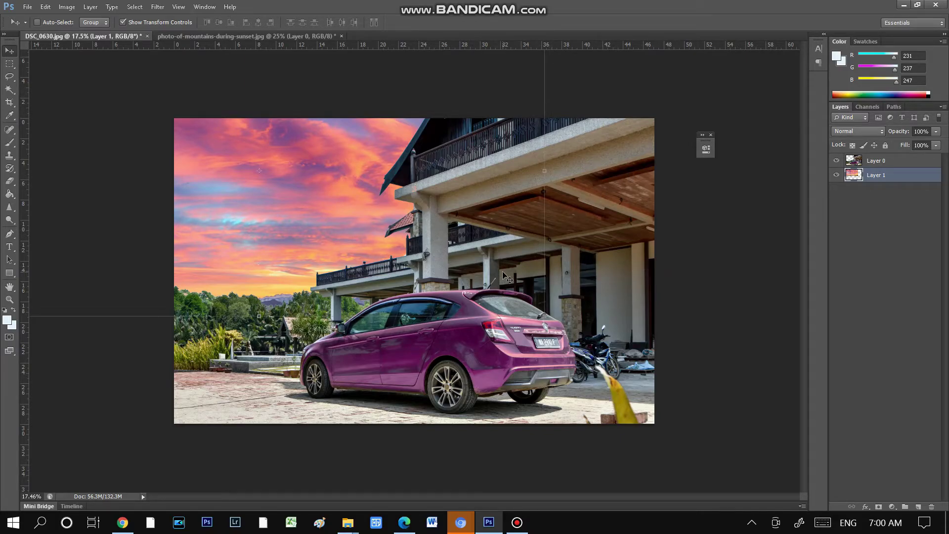
Merge the car and sky layers into a single layer.
{"action": "left_click", "coordinate": [888, 167], "text": "ctrl"}
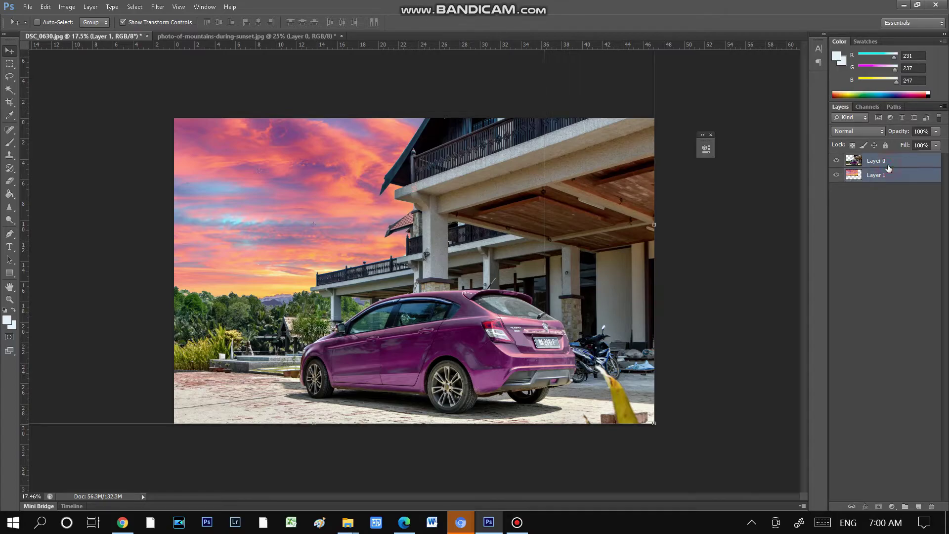
{"action": "right_click", "coordinate": [889, 167]}
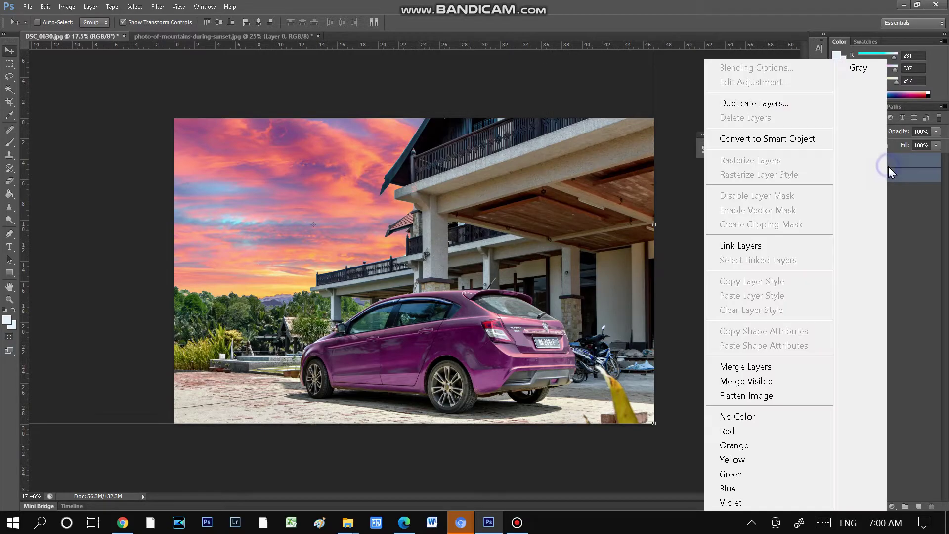
{"action": "left_click", "coordinate": [779, 366]}
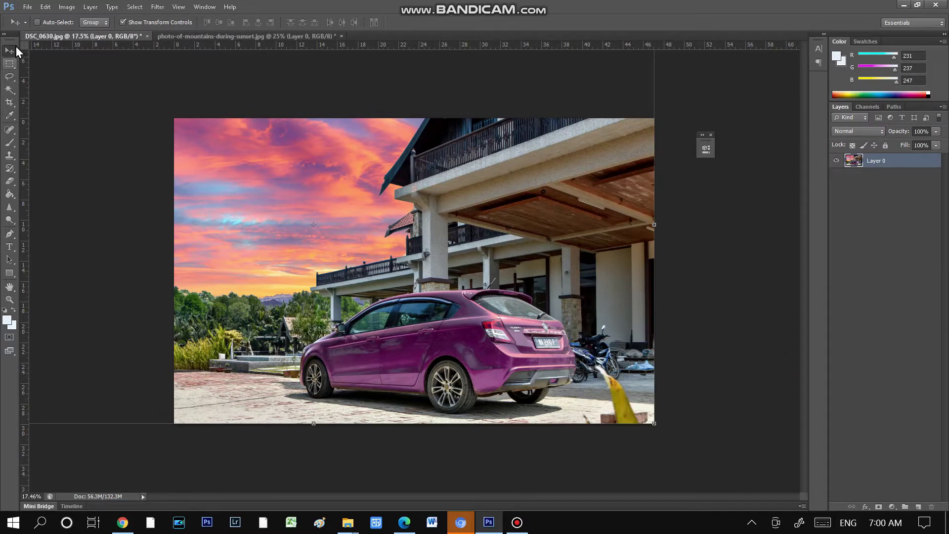
Darken the image with Brightness/Contrast, brightness -86 and slightly raised contrast.
{"action": "left_click", "coordinate": [63, 9]}
{"action": "mouse_move", "coordinate": [94, 42]}
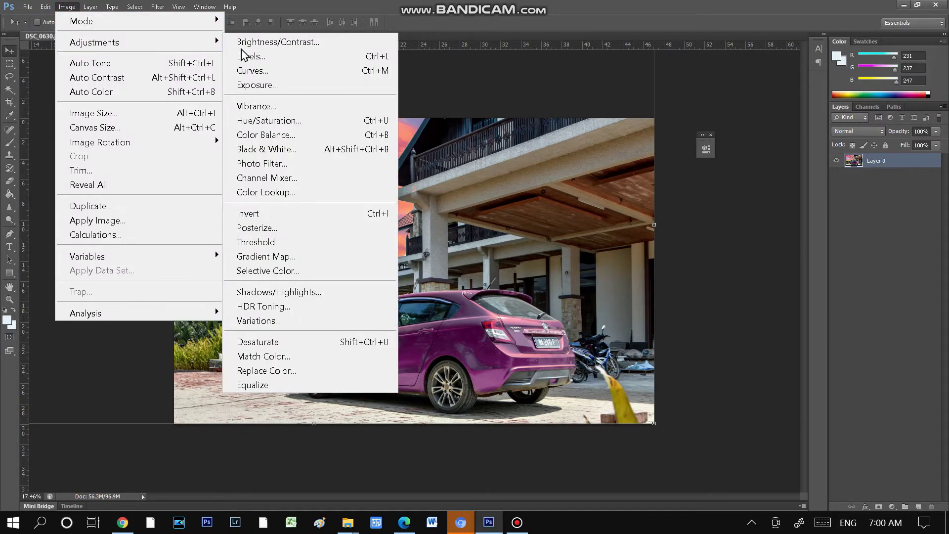
{"action": "left_click", "coordinate": [253, 46]}
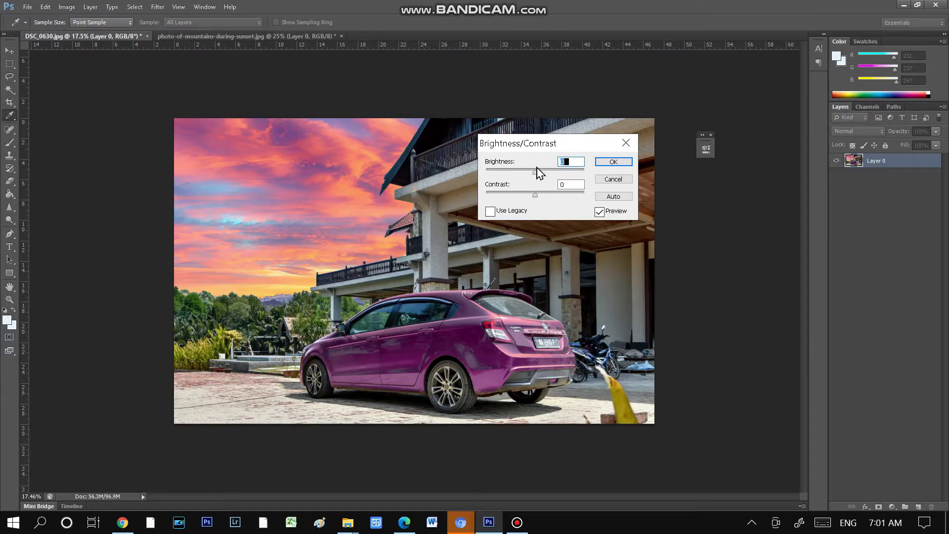
{"action": "left_click_drag", "start_coordinate": [522, 174], "coordinate": [512, 174]}
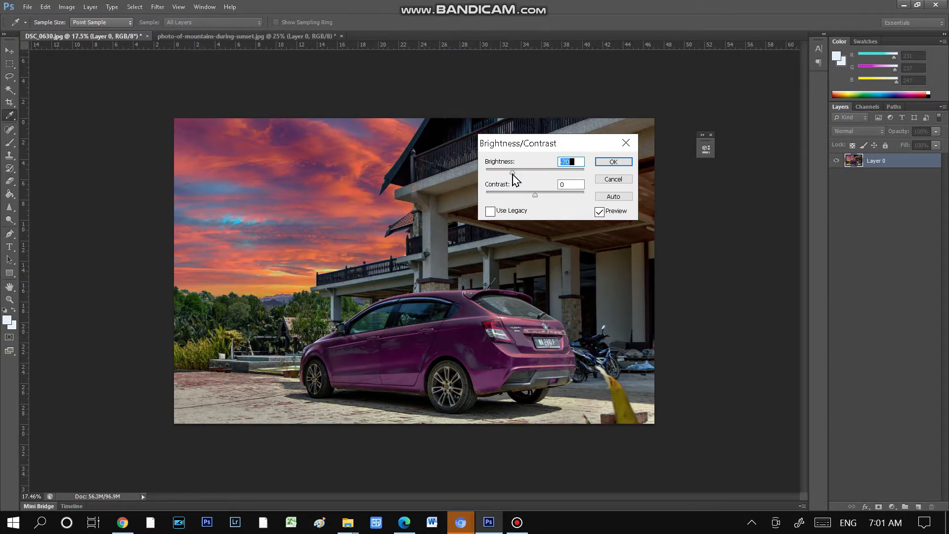
{"action": "mouse_move", "coordinate": [513, 174]}
{"action": "left_mouse_down"}
{"action": "mouse_move", "coordinate": [504, 171]}
{"action": "mouse_move", "coordinate": [567, 205]}
{"action": "mouse_move", "coordinate": [545, 198]}
{"action": "left_mouse_up"}
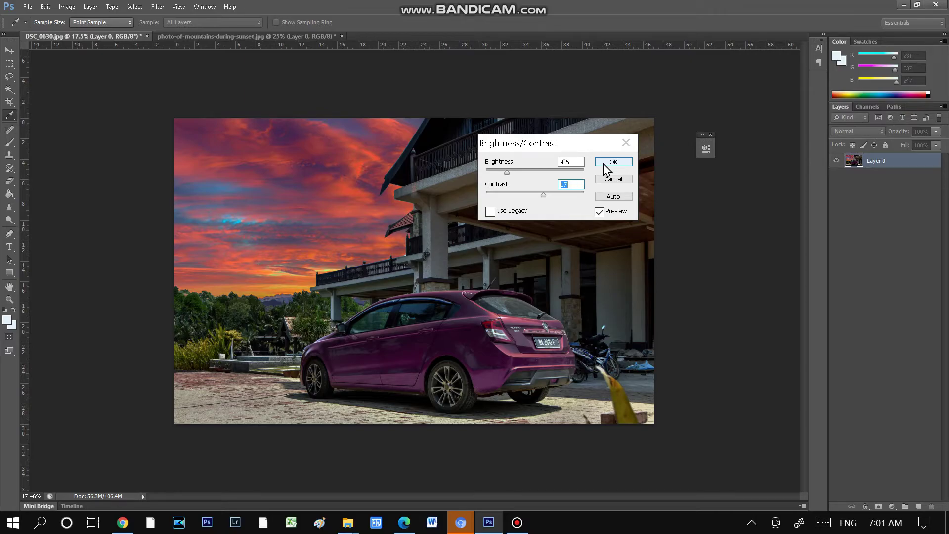
{"action": "left_click", "coordinate": [604, 164]}
{"action": "key", "text": "v"}
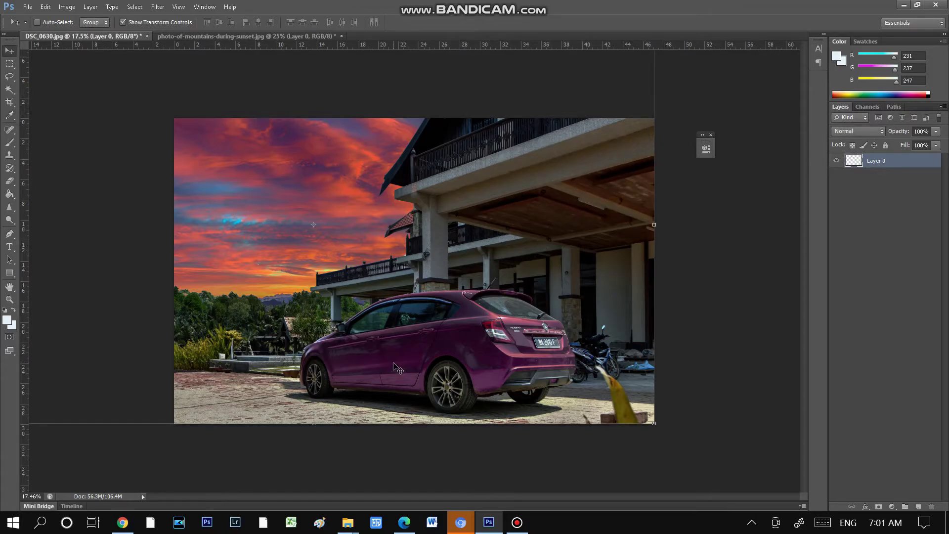
{"action": "scroll", "coordinate": [398, 368], "scroll_direction": "up", "scroll_amount": 1}
{"action": "scroll", "coordinate": [398, 368], "scroll_direction": "up", "scroll_amount": 1}
{"action": "scroll", "coordinate": [398, 368], "scroll_direction": "up", "scroll_amount": 1}
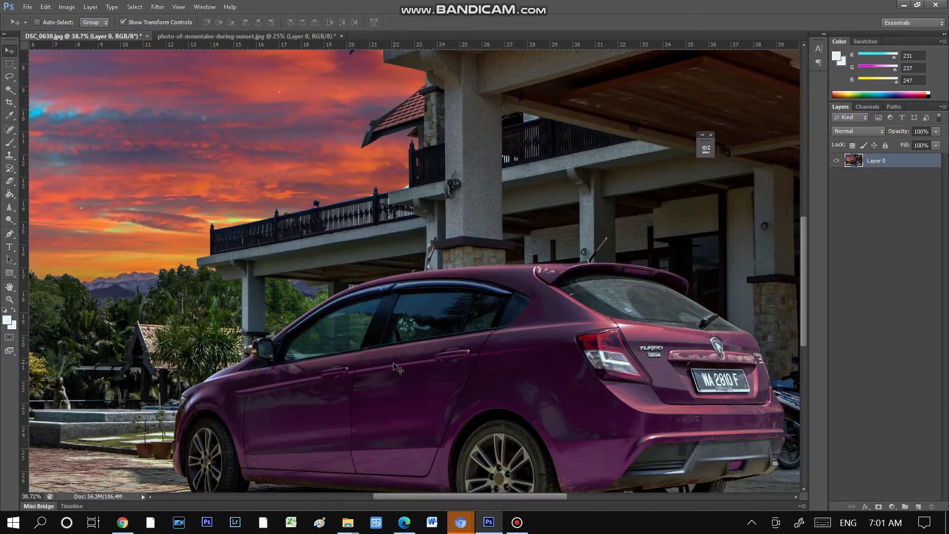
{"action": "scroll", "coordinate": [408, 280], "scroll_direction": "down", "scroll_amount": 1}
{"action": "scroll", "coordinate": [407, 279], "scroll_direction": "down", "scroll_amount": 1}
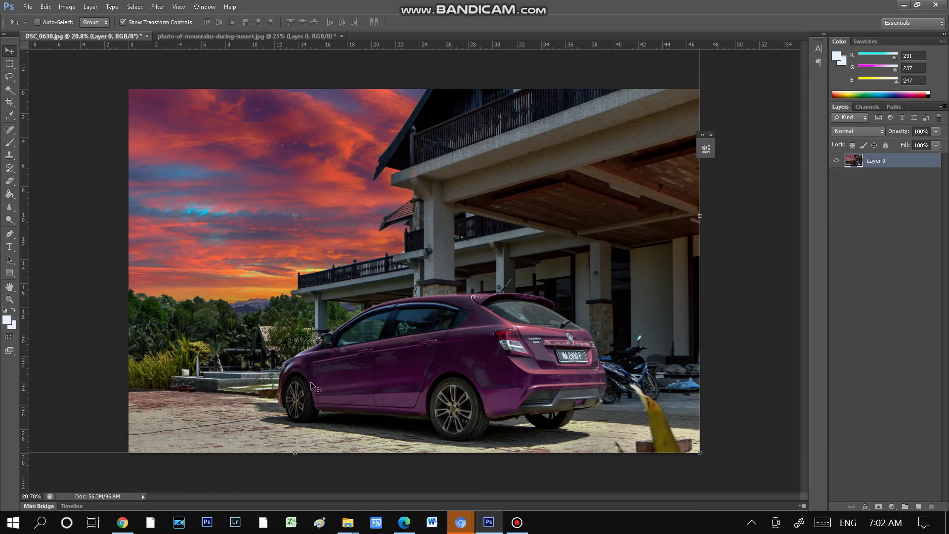
{"action": "left_click", "coordinate": [517, 527]}
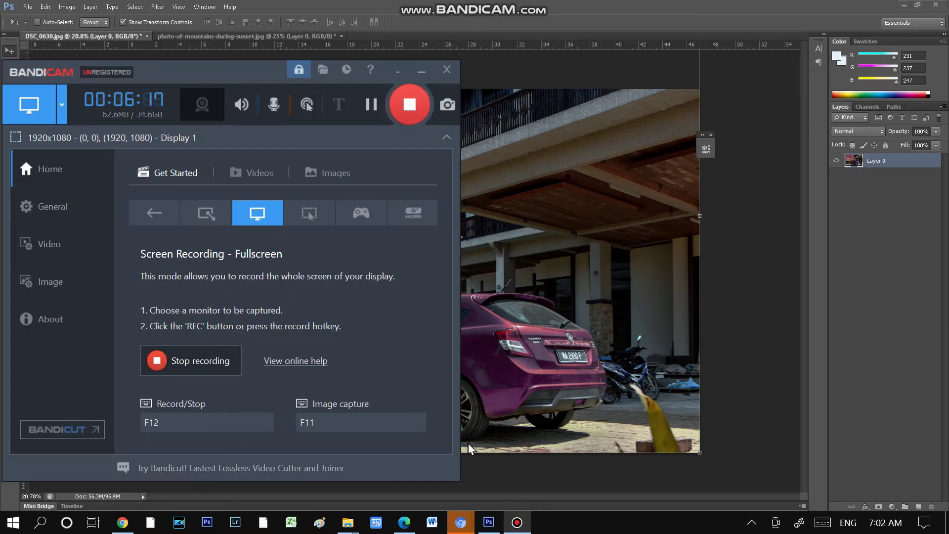